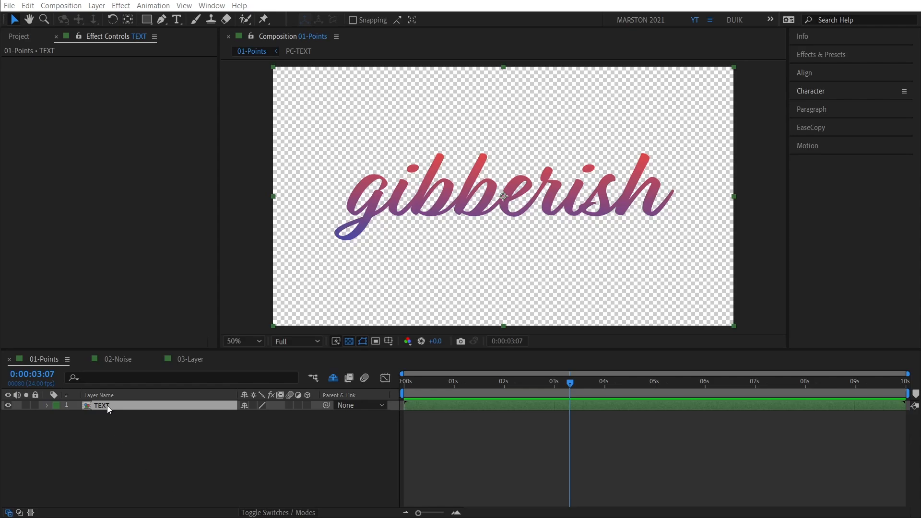
Apply the Plugin Everything AutoFill effect to the TEXT layer
{"action": "left_click", "coordinate": [107, 406]}
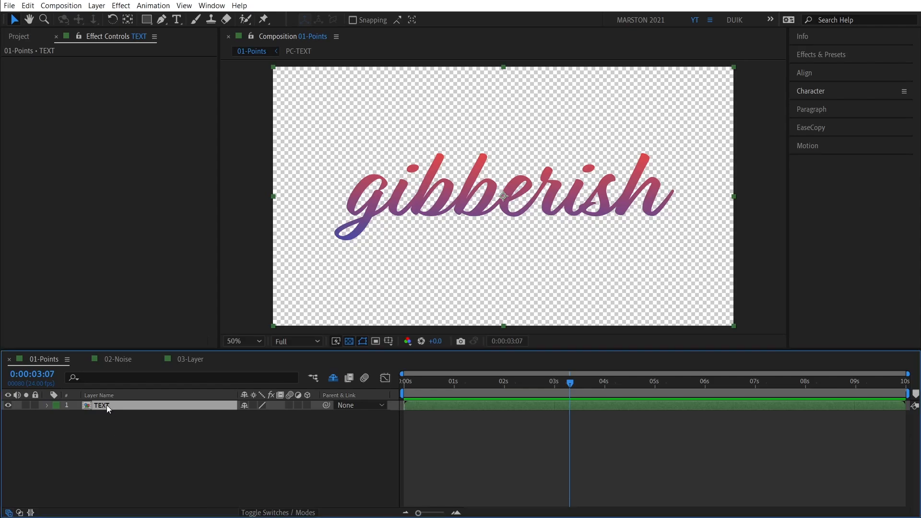
{"action": "left_click", "coordinate": [118, 7]}
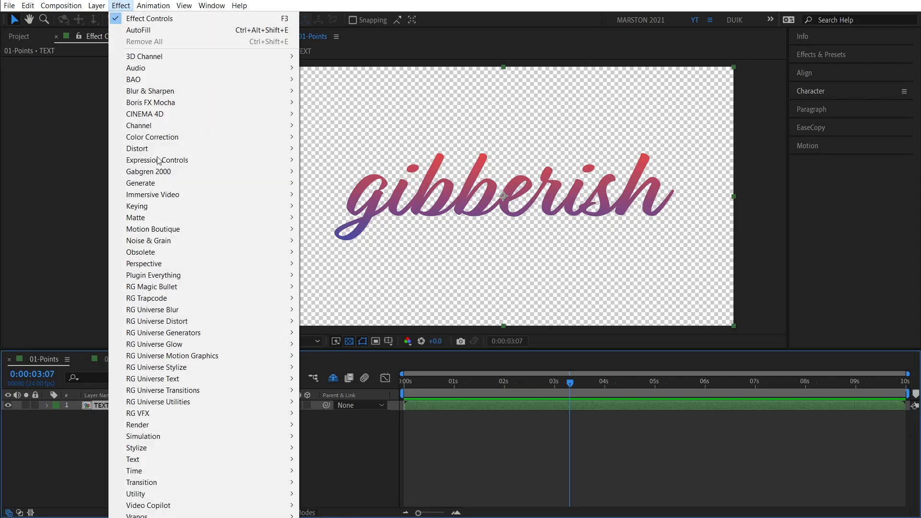
{"action": "mouse_move", "coordinate": [163, 275]}
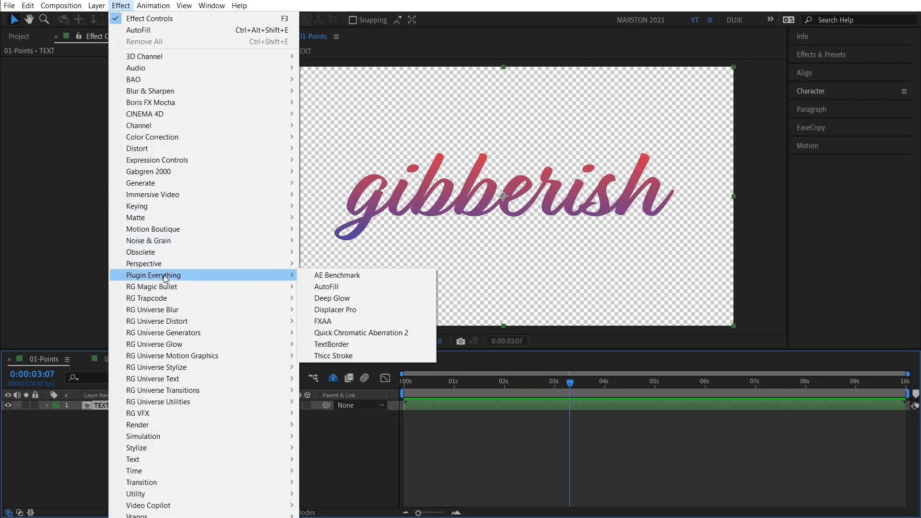
{"action": "left_click", "coordinate": [315, 285]}
Place AutoFill growth point 1 on the letter g at about 464, 494, and scrub through the fill to preview it
{"action": "left_click_drag", "start_coordinate": [560, 385], "coordinate": [422, 391]}
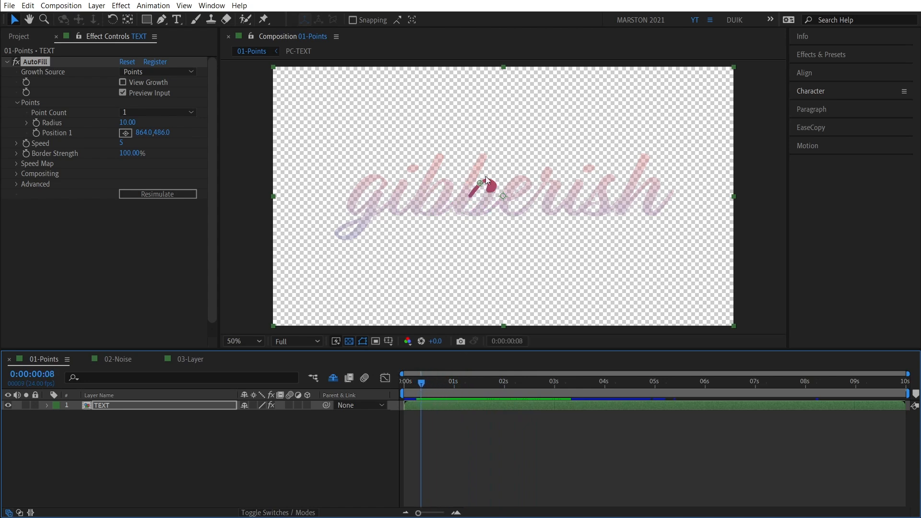
{"action": "left_click_drag", "start_coordinate": [480, 182], "coordinate": [385, 184]}
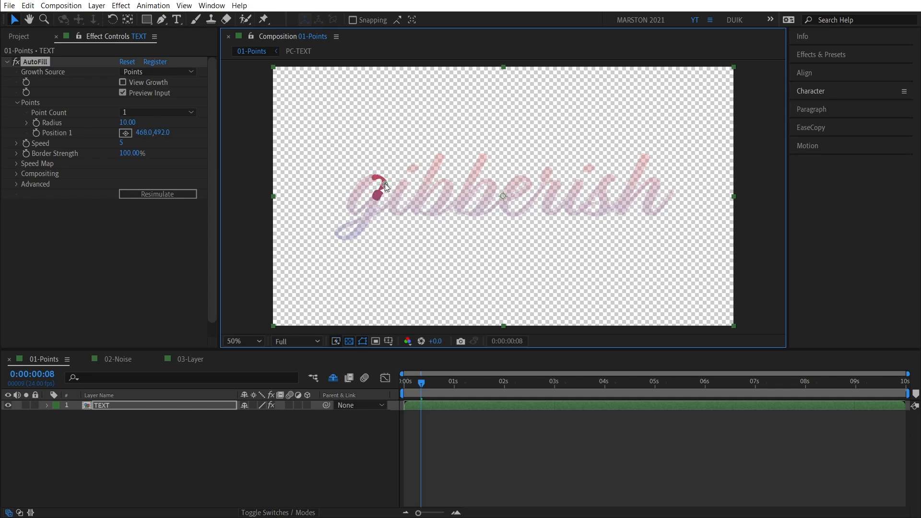
{"action": "left_click_drag", "start_coordinate": [418, 385], "coordinate": [538, 399]}
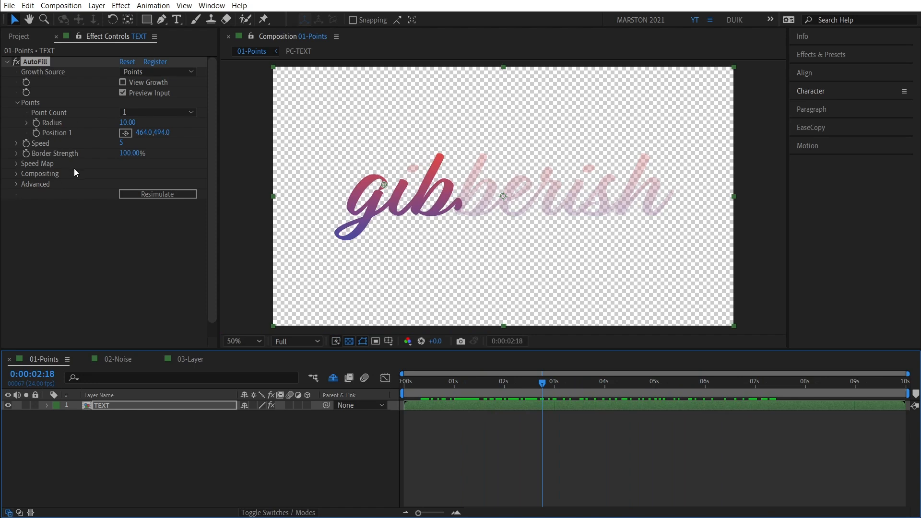
Resimulate the AutoFill growth and scrub the result back to 0:00:02:23
{"action": "left_click", "coordinate": [135, 194]}
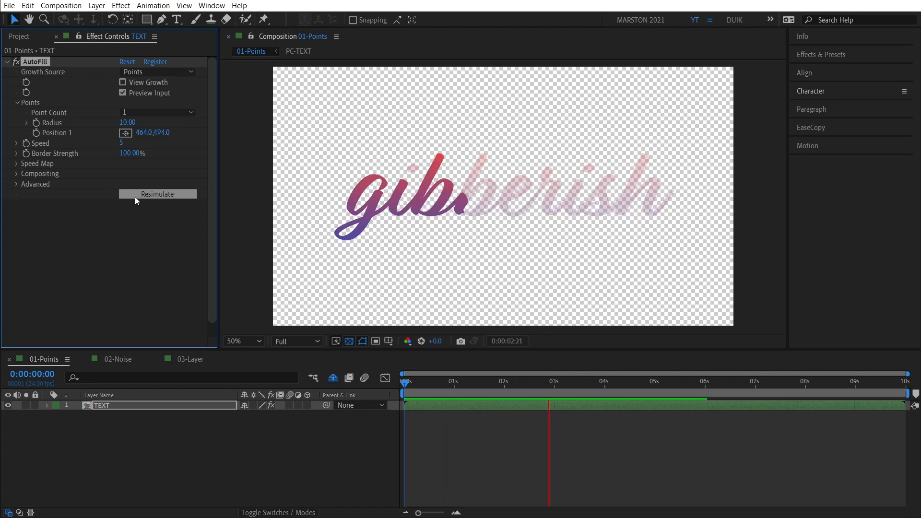
{"action": "left_click", "coordinate": [737, 382]}
{"action": "left_click_drag", "start_coordinate": [720, 387], "coordinate": [554, 396]}
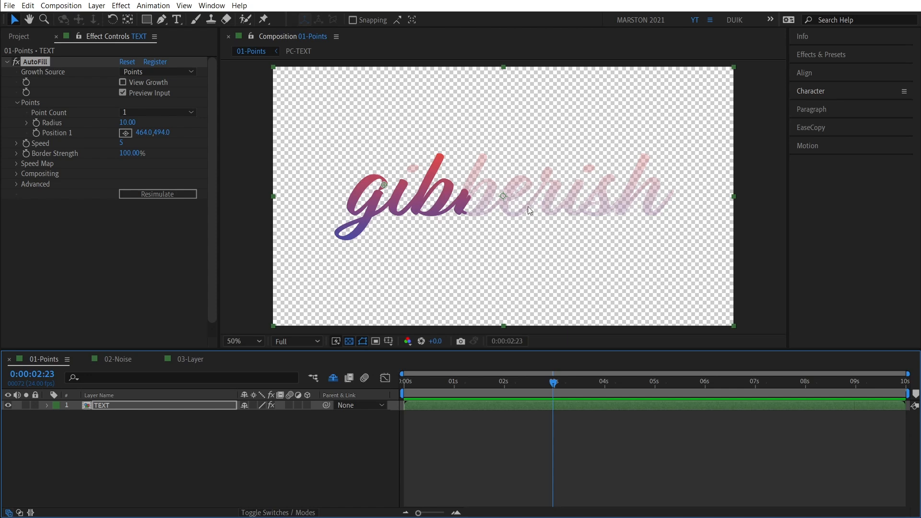
Compare the fill with Preview Input off and on, and view the available Growth Source options
{"action": "left_click", "coordinate": [122, 93]}
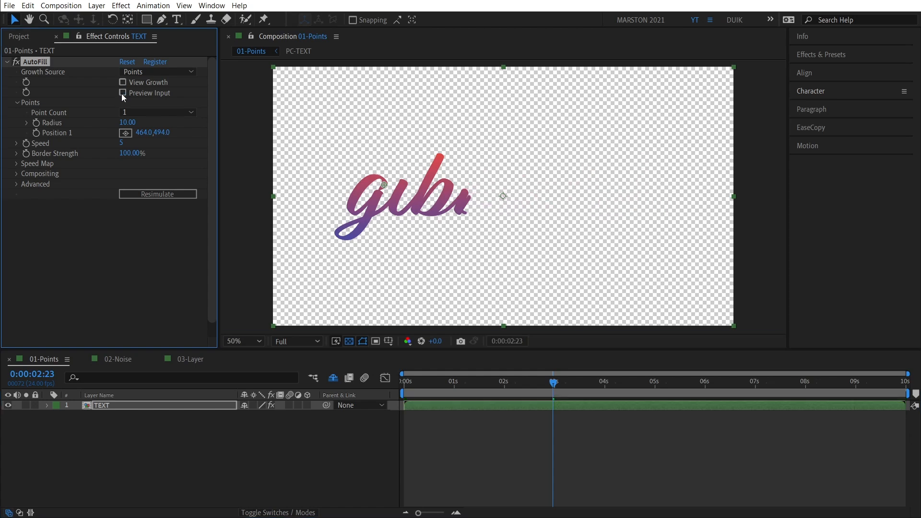
{"action": "left_click", "coordinate": [122, 93]}
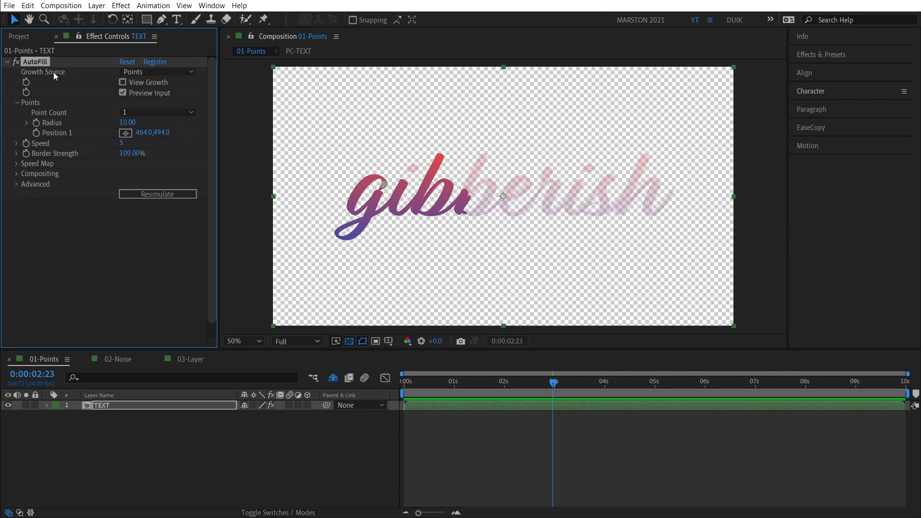
{"action": "left_click", "coordinate": [144, 72]}
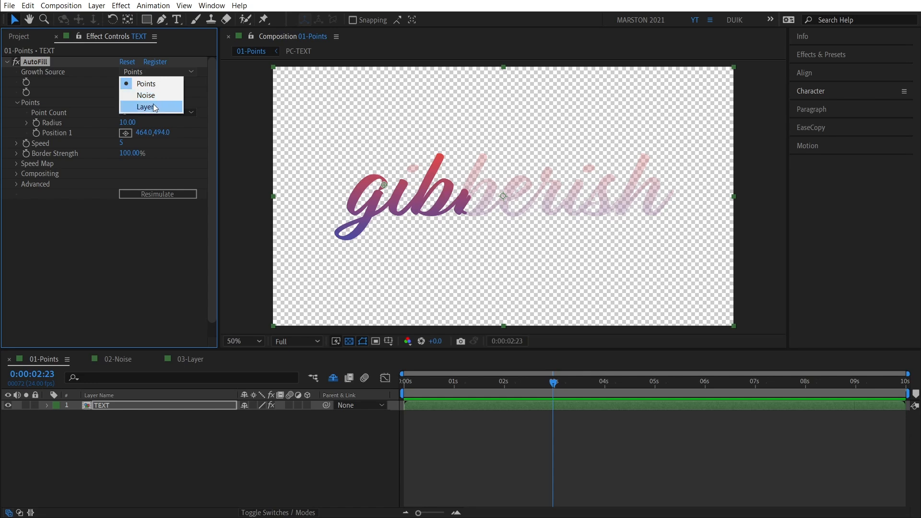
{"action": "left_click", "coordinate": [88, 90]}
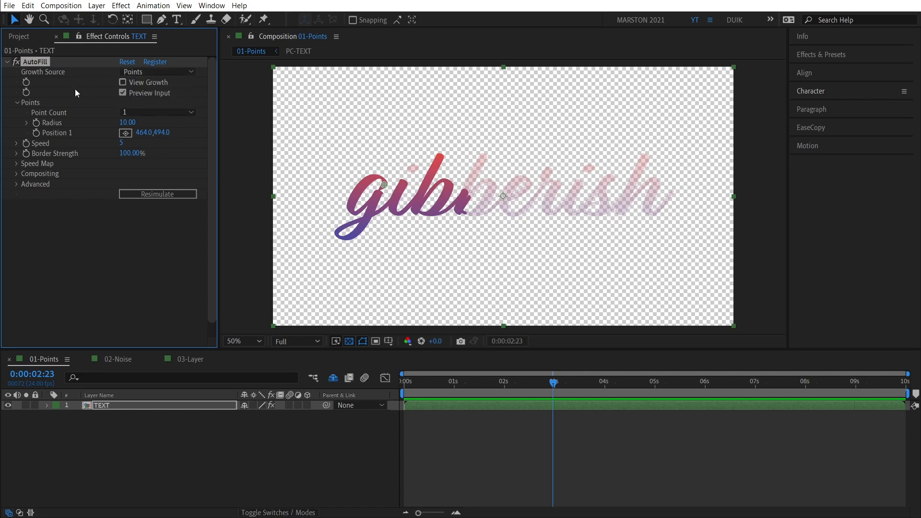
Set the Point Count to 2 and place the second growth point at the end of the letter h, about 1664, 530
{"action": "left_click", "coordinate": [133, 112]}
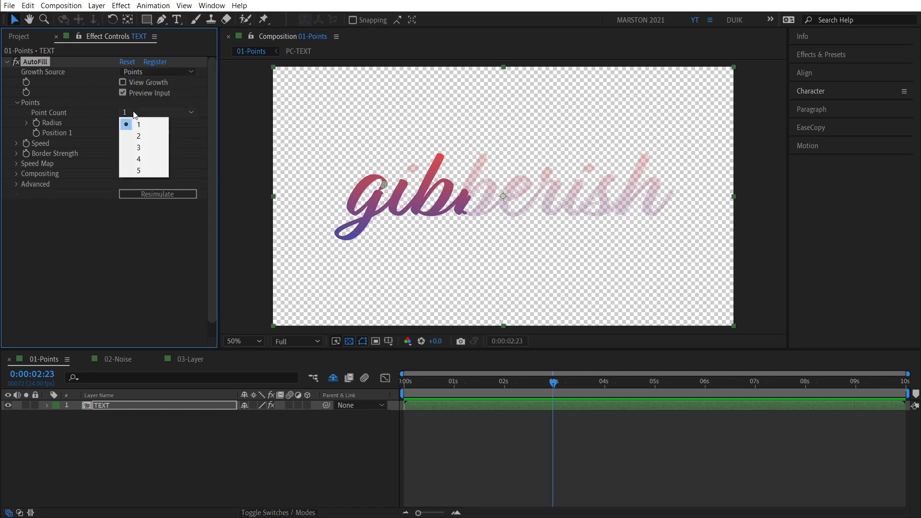
{"action": "left_click", "coordinate": [143, 137]}
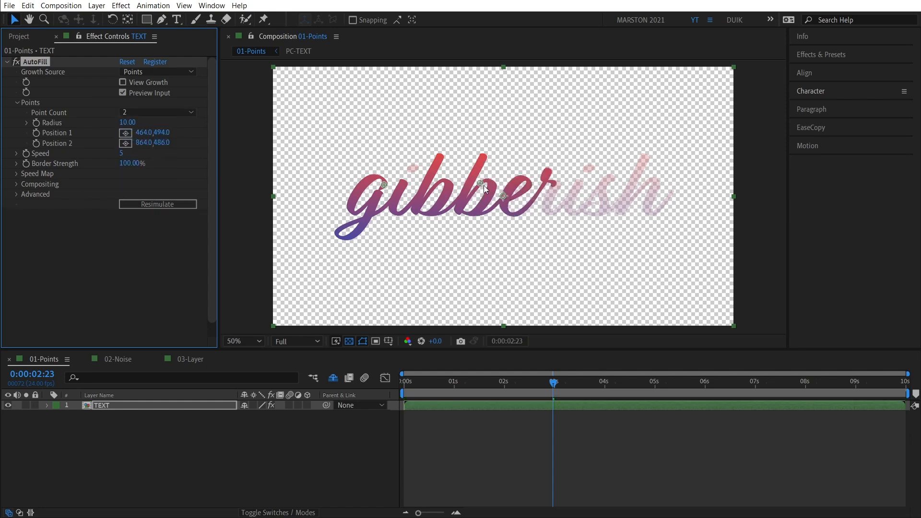
{"action": "left_click_drag", "start_coordinate": [485, 187], "coordinate": [672, 194]}
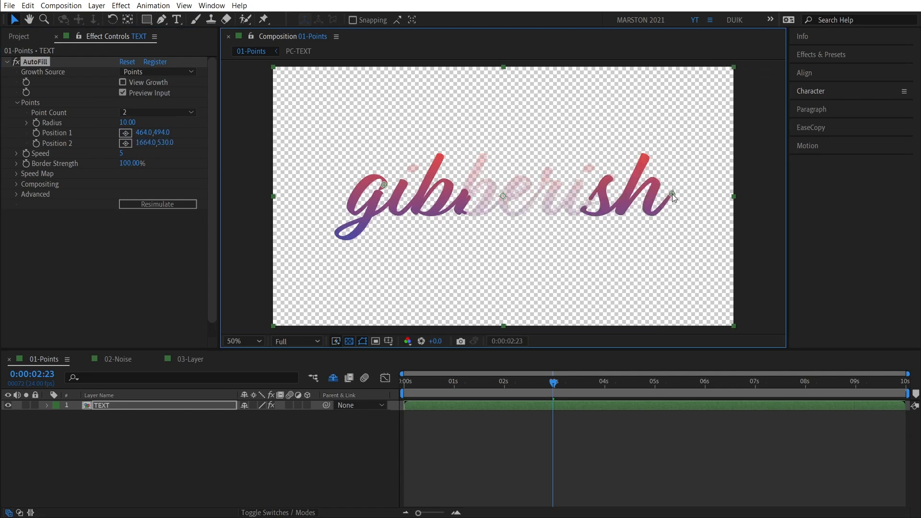
{"action": "left_click_drag", "start_coordinate": [406, 383], "coordinate": [510, 392]}
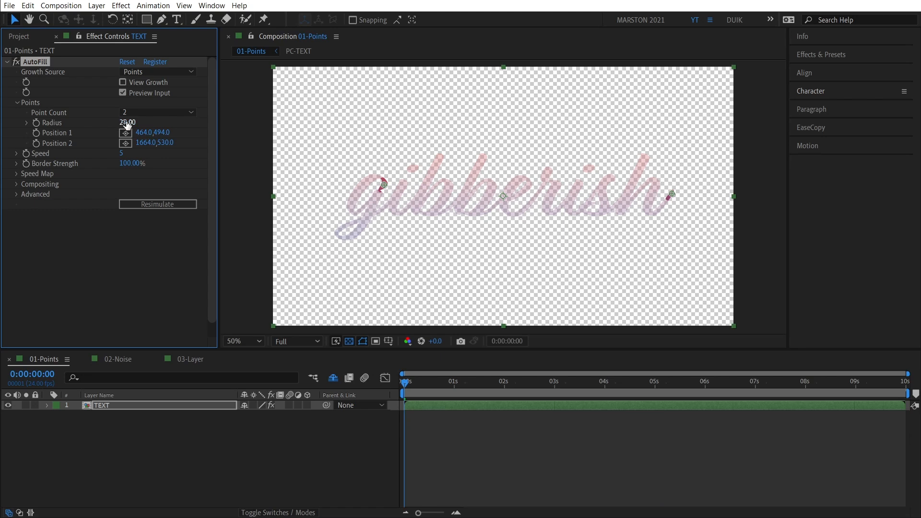
Set the growth points' Radius to 25 and the AutoFill Speed to 20
{"action": "mouse_move", "coordinate": [127, 124]}
{"action": "left_mouse_down"}
{"action": "mouse_move", "coordinate": [193, 116]}
{"action": "mouse_move", "coordinate": [130, 132]}
{"action": "mouse_move", "coordinate": [210, 128]}
{"action": "mouse_move", "coordinate": [139, 134]}
{"action": "left_mouse_up"}
{"action": "left_click", "coordinate": [96, 153]}
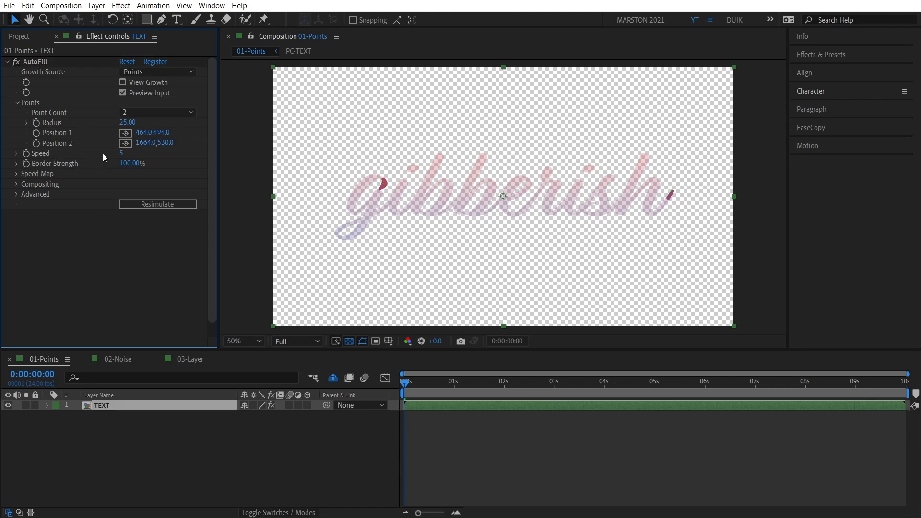
{"action": "left_click", "coordinate": [124, 154]}
{"action": "type", "text": "20"}
{"action": "key", "text": "Return"}
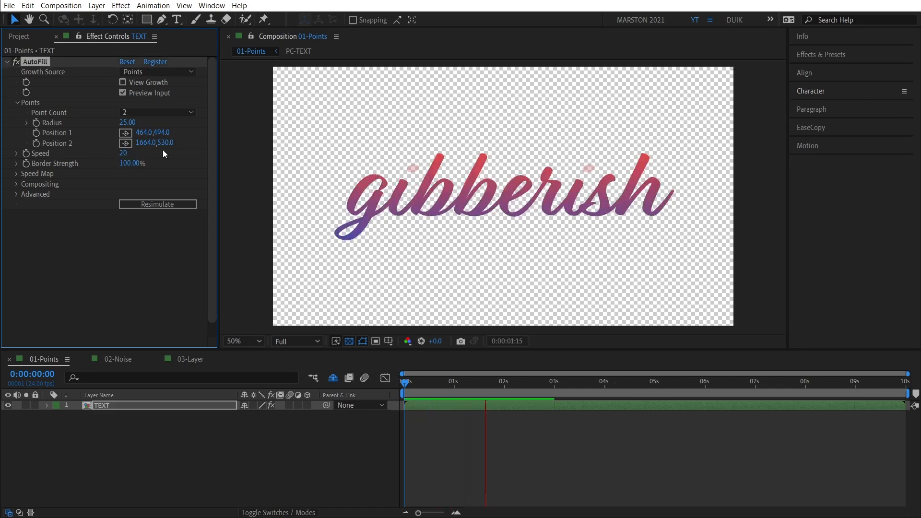
Scrub the fill animation from the start to 0:00:01:05 to check how the dots of both i letters fill
{"action": "left_click_drag", "start_coordinate": [477, 384], "coordinate": [400, 397]}
{"action": "left_click", "coordinate": [62, 165]}
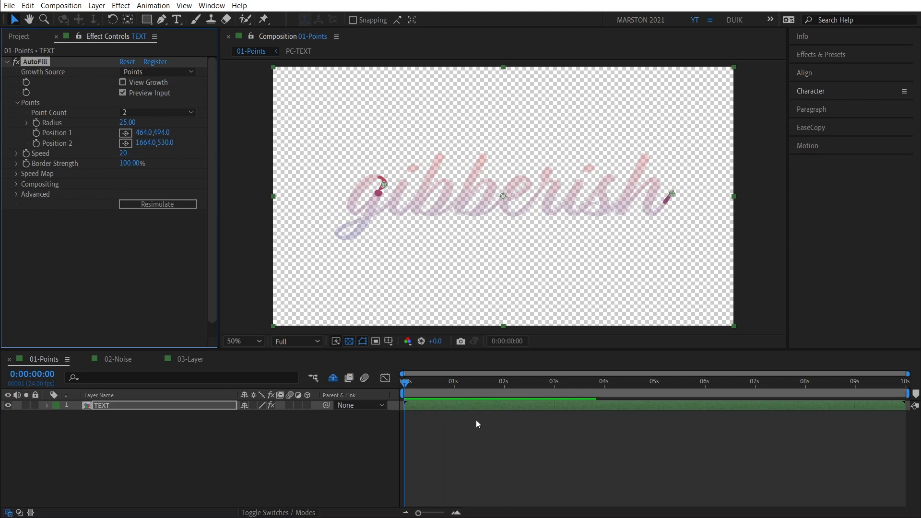
{"action": "left_click_drag", "start_coordinate": [415, 389], "coordinate": [465, 389]}
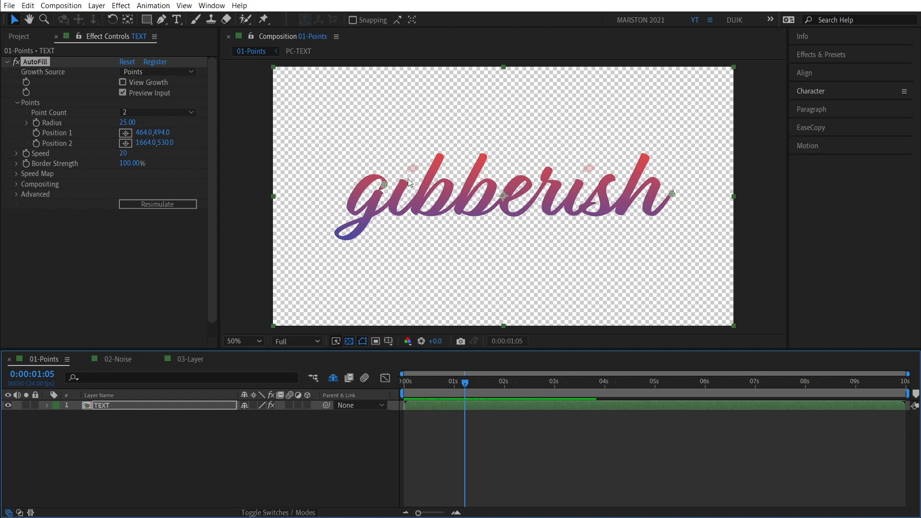
Set the AutoFill Border Strength to 15%
{"action": "key", "text": "slash"}
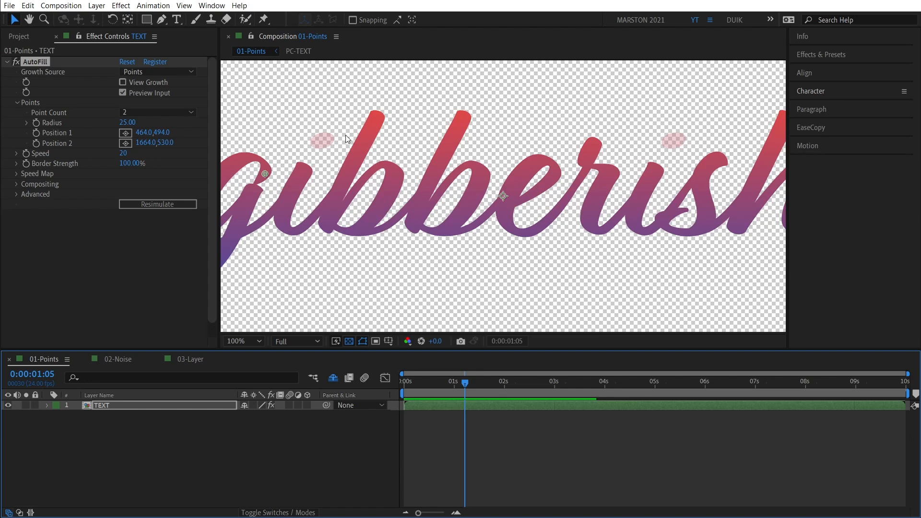
{"action": "left_click_drag", "start_coordinate": [132, 164], "coordinate": [129, 169]}
{"action": "left_click", "coordinate": [127, 164]}
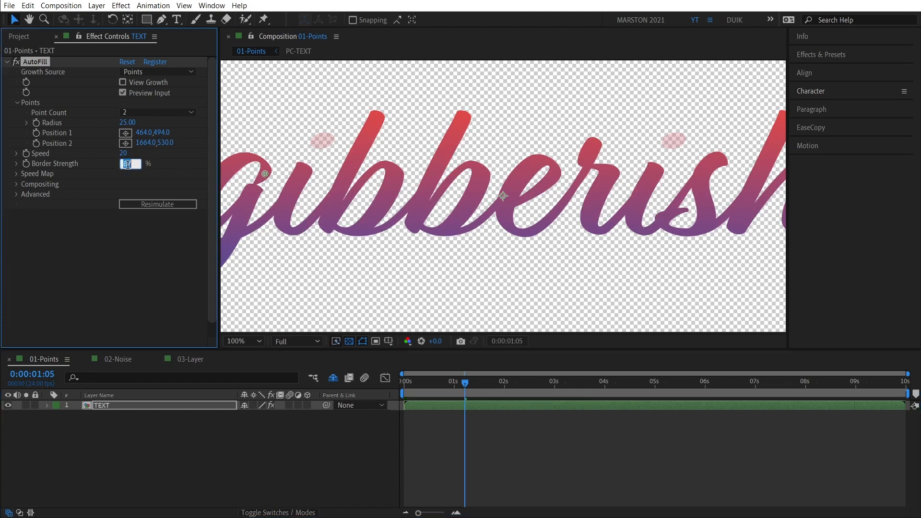
{"action": "type", "text": "15"}
{"action": "key", "text": "Return"}
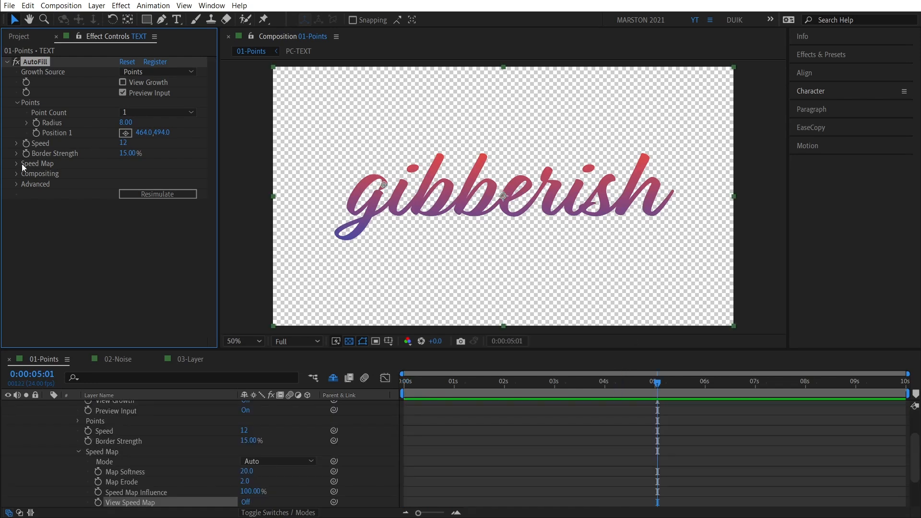
Display the speed map, examine its soft edges on the letters up close, and turn the map view off again
{"action": "left_click", "coordinate": [17, 164]}
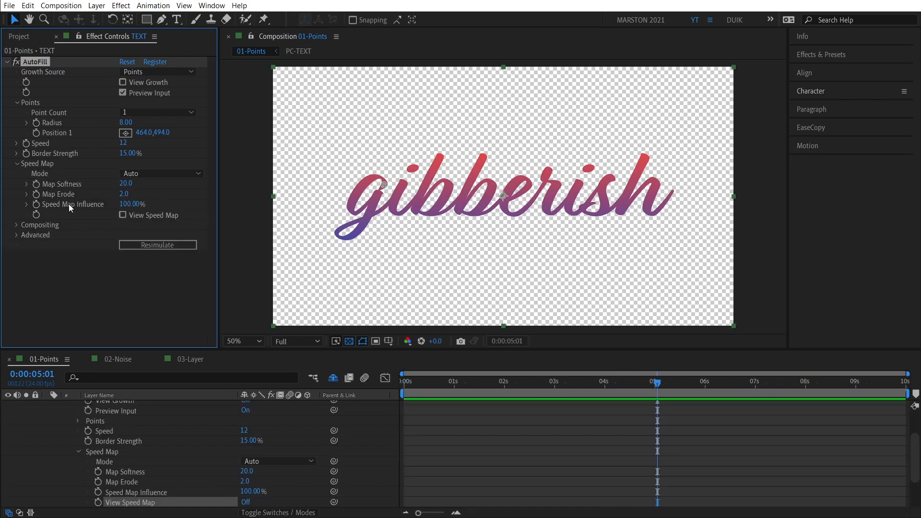
{"action": "left_click", "coordinate": [123, 216]}
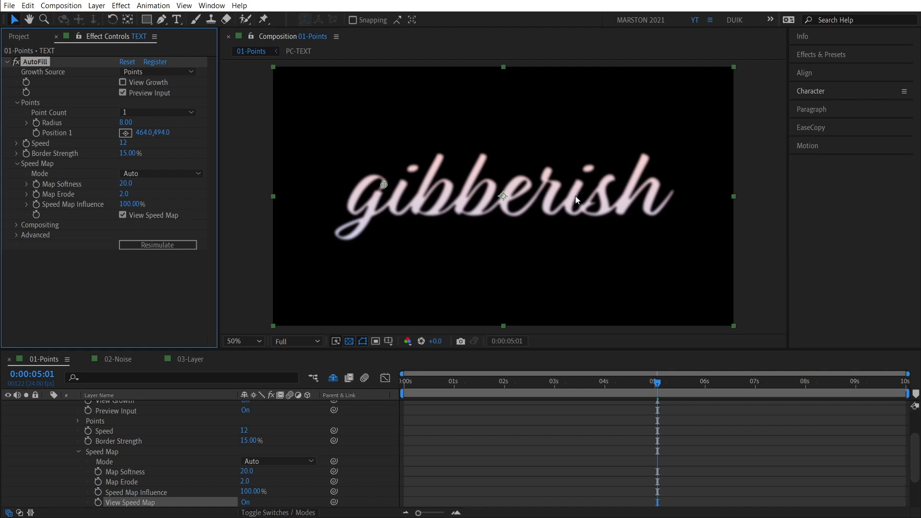
{"action": "key", "text": "period"}
{"action": "key", "text": "period"}
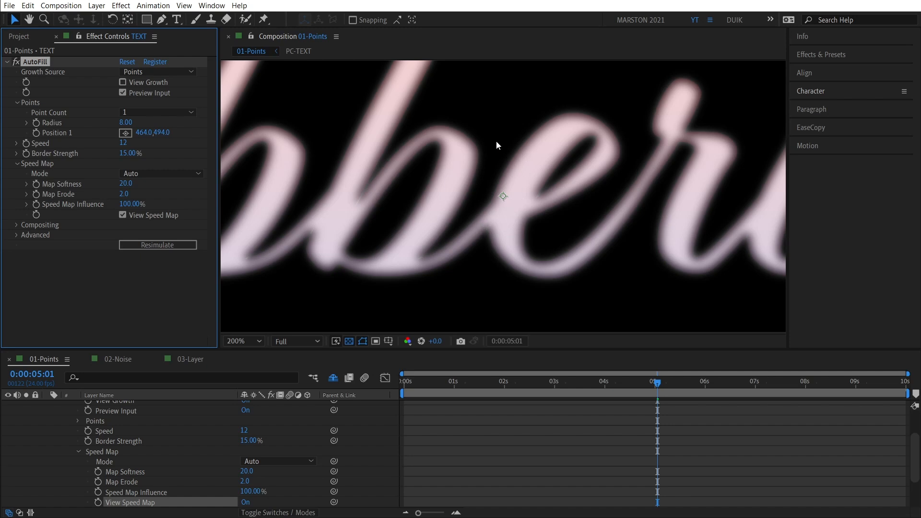
{"action": "scroll", "coordinate": [496, 141], "scroll_direction": "down", "scroll_amount": 2}
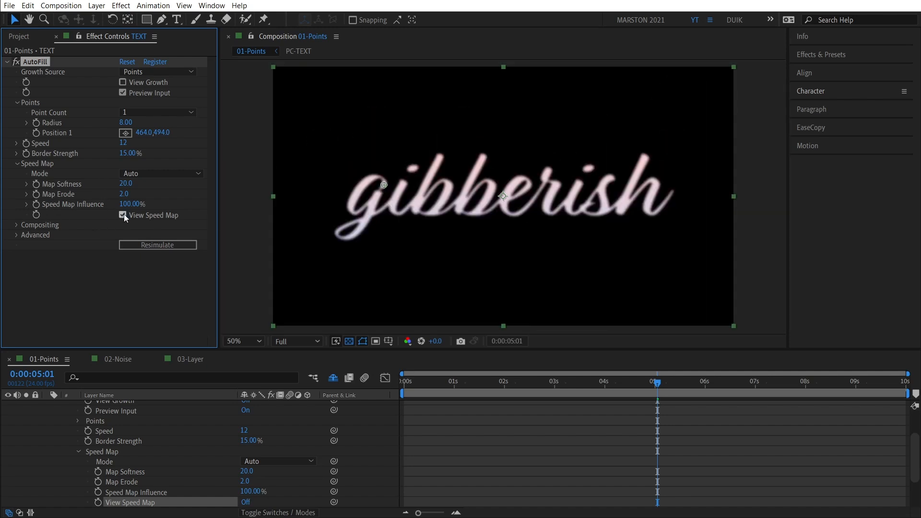
{"action": "left_click", "coordinate": [123, 215]}
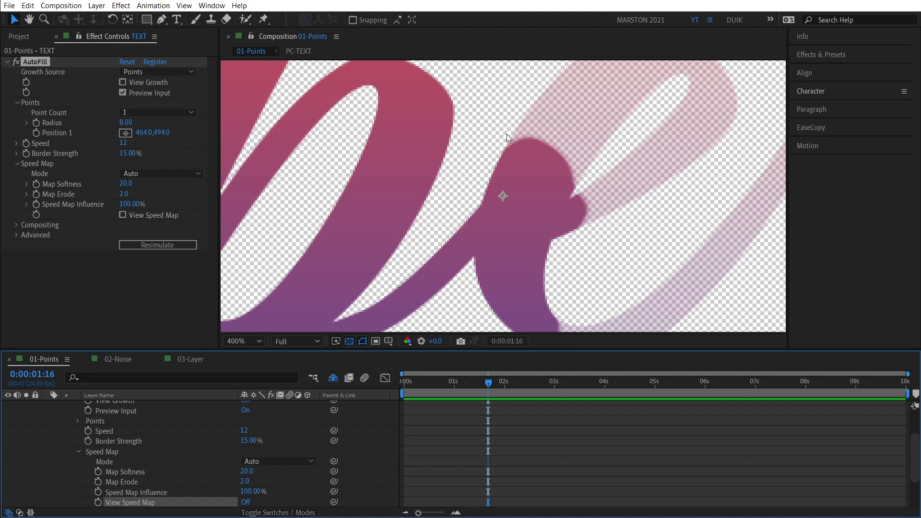
Set the Speed Map mode to None and inspect the shape of the growth edge around the letter e
{"action": "left_click", "coordinate": [155, 172]}
{"action": "left_click", "coordinate": [157, 187]}
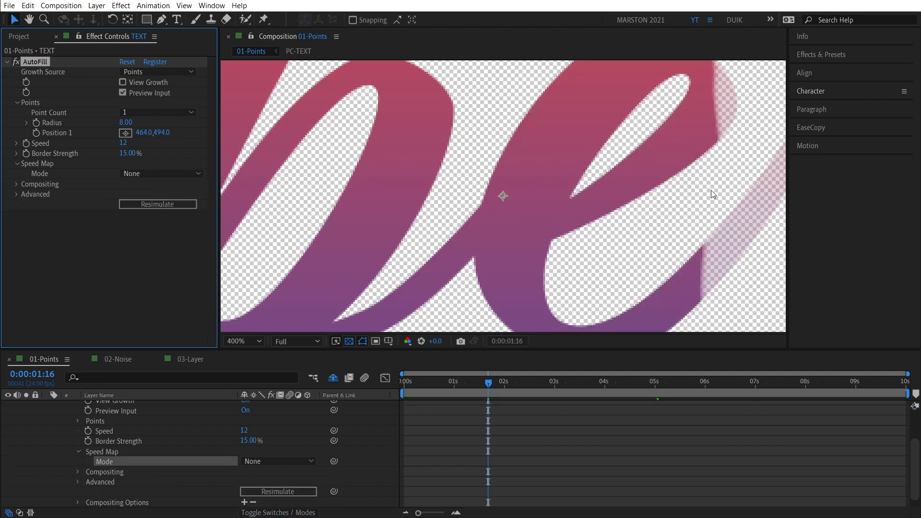
{"action": "left_click_drag", "start_coordinate": [655, 188], "coordinate": [507, 209]}
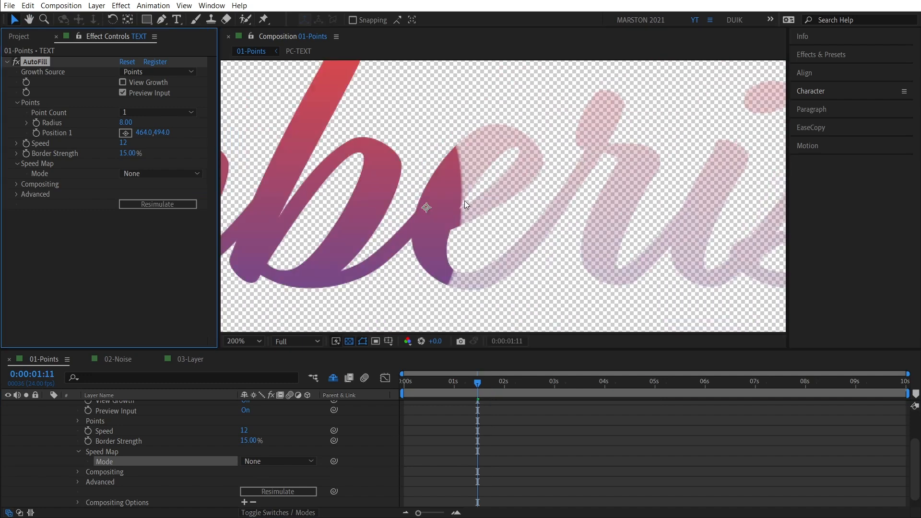
{"action": "scroll", "coordinate": [463, 201], "scroll_direction": "down", "scroll_amount": 4}
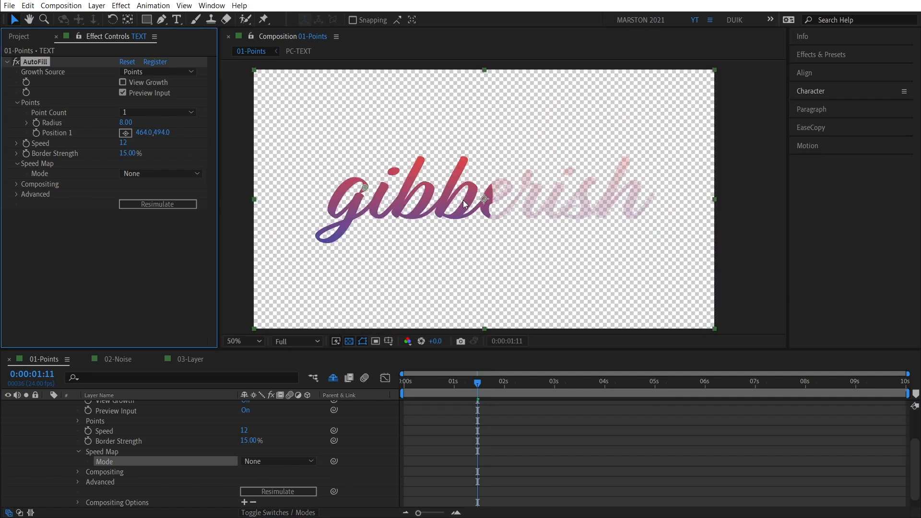
Set the Speed Map mode to Custom Layer, and collapse the TEXT layer's properties with the time at the first frame
{"action": "left_click", "coordinate": [144, 174]}
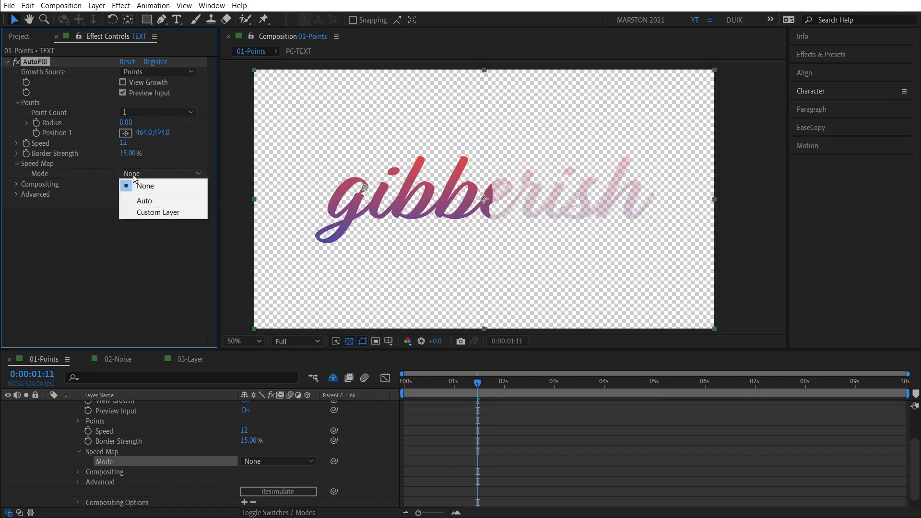
{"action": "left_click", "coordinate": [160, 211]}
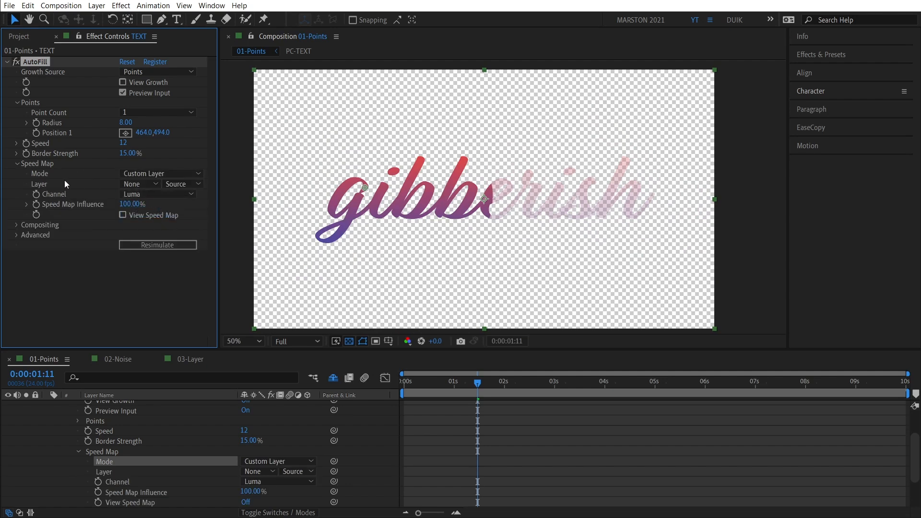
{"action": "scroll", "coordinate": [157, 419], "scroll_direction": "up", "scroll_amount": 3}
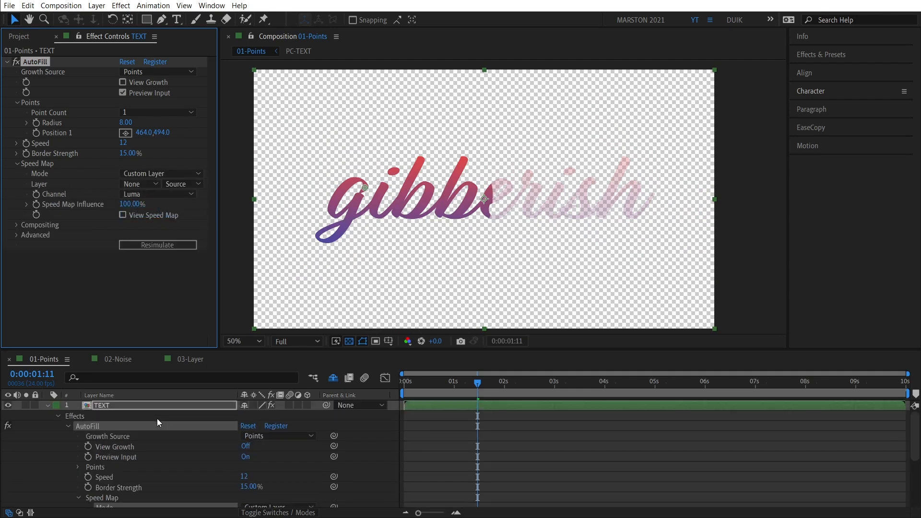
{"action": "key", "text": "Home"}
{"action": "left_click", "coordinate": [47, 405]}
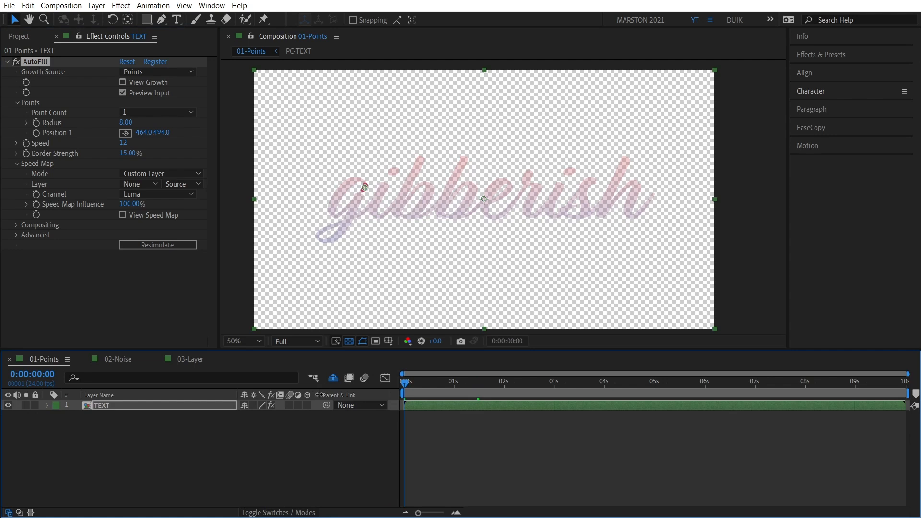
Reveal the shy layers, make the SpeedMap layer visible, and inspect its Gradient Ramp effect across the text
{"action": "left_click", "coordinate": [333, 378]}
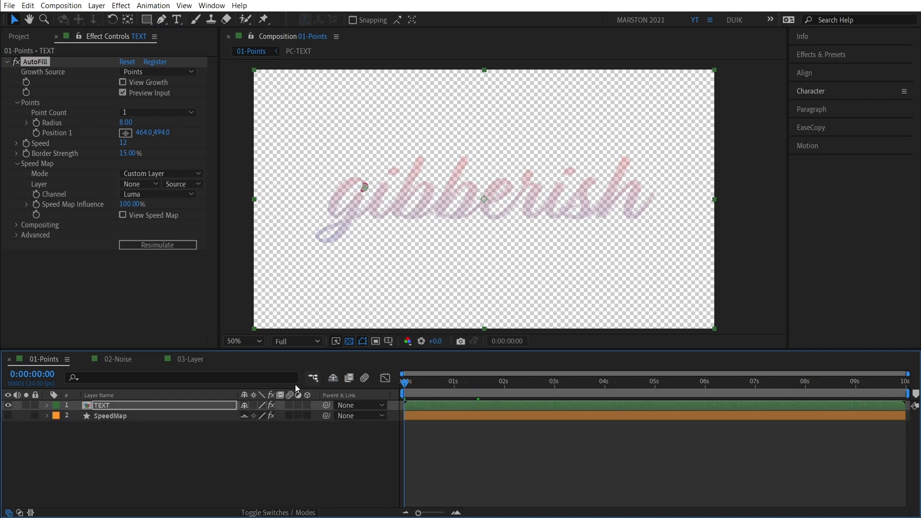
{"action": "left_click", "coordinate": [9, 416]}
{"action": "left_click", "coordinate": [106, 416]}
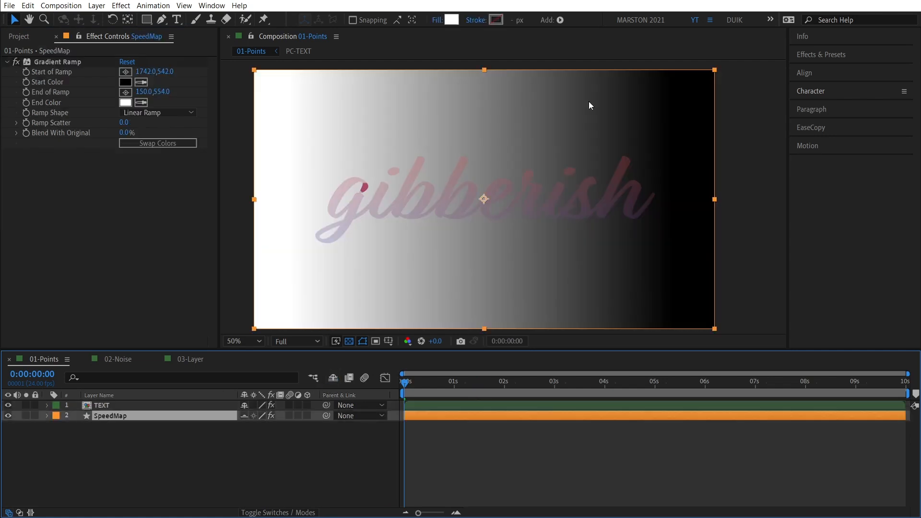
{"action": "left_click", "coordinate": [69, 62]}
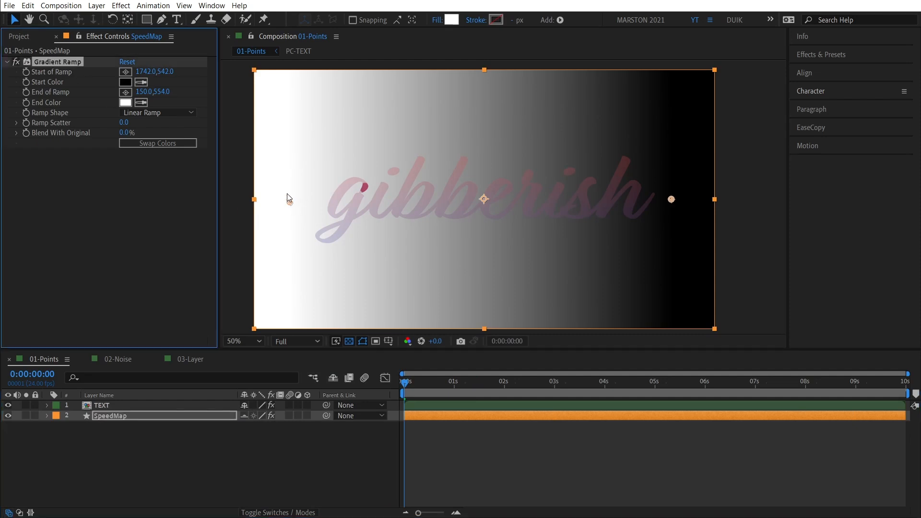
Assign SpeedMap with Effects & Masks as the TEXT layer's custom speed map layer, and preview the growth
{"action": "left_click", "coordinate": [123, 408]}
{"action": "left_click", "coordinate": [143, 183]}
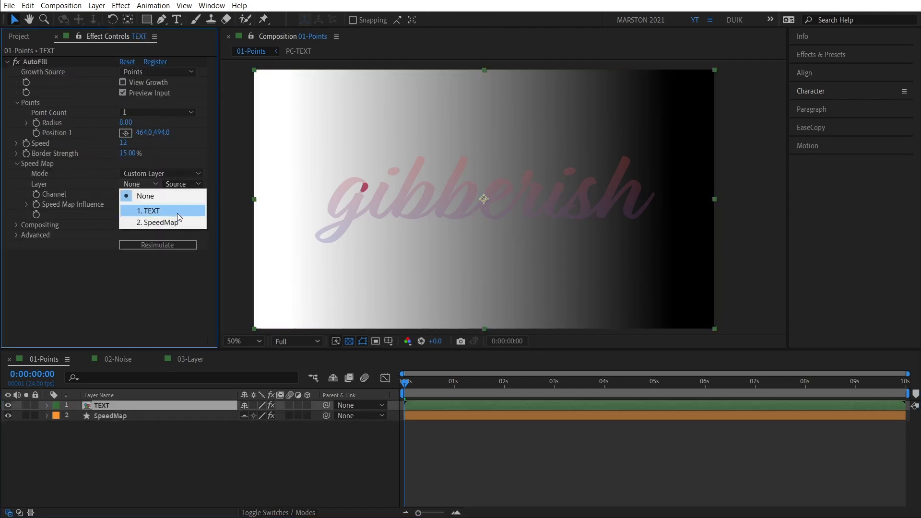
{"action": "left_click", "coordinate": [175, 221]}
{"action": "left_click", "coordinate": [186, 181]}
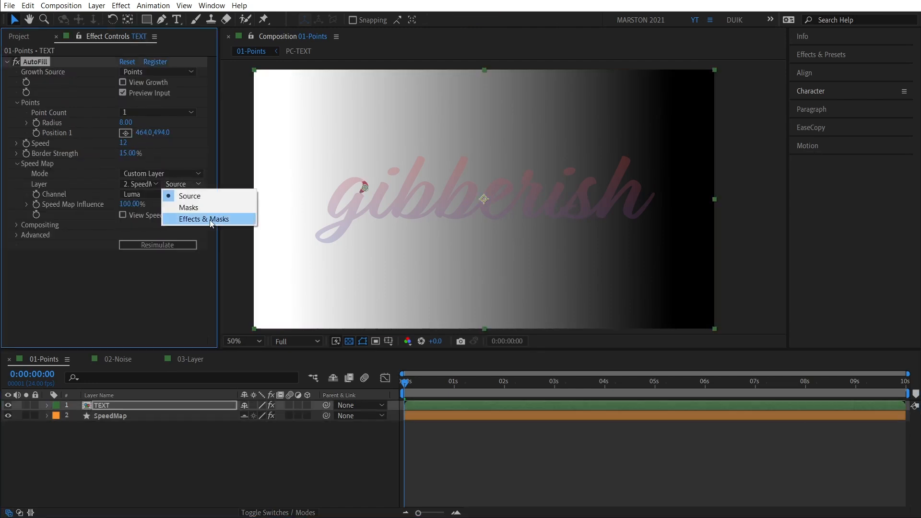
{"action": "left_click", "coordinate": [209, 220]}
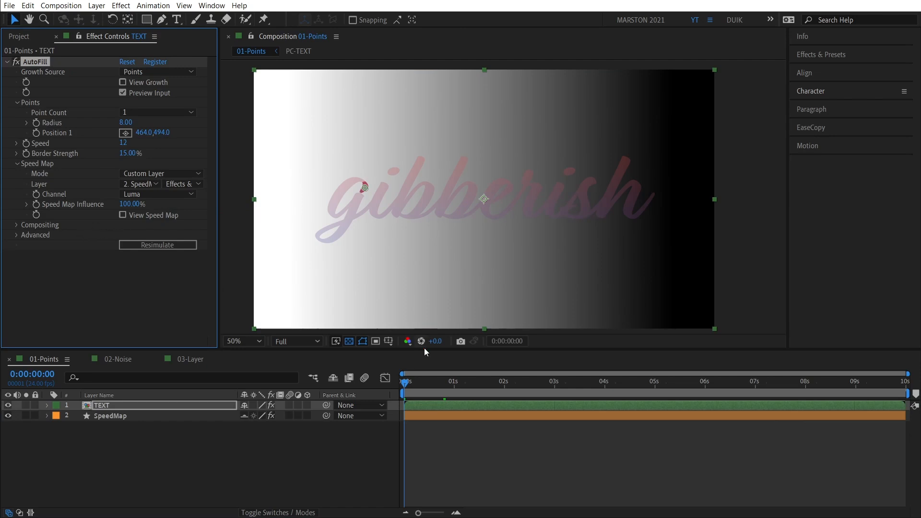
{"action": "key", "text": "space"}
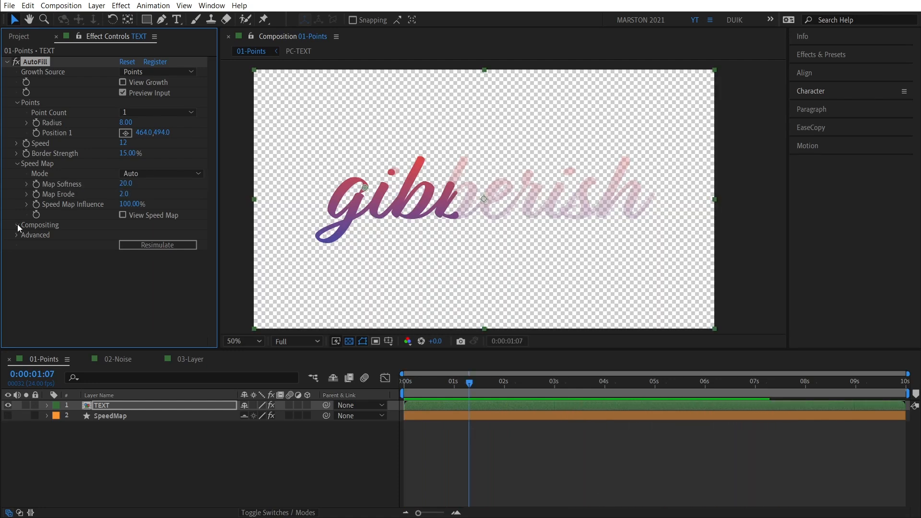
Expand AutoFill's Compositing options, try Ignore Previous Effects, and turn it off again
{"action": "left_click", "coordinate": [18, 226]}
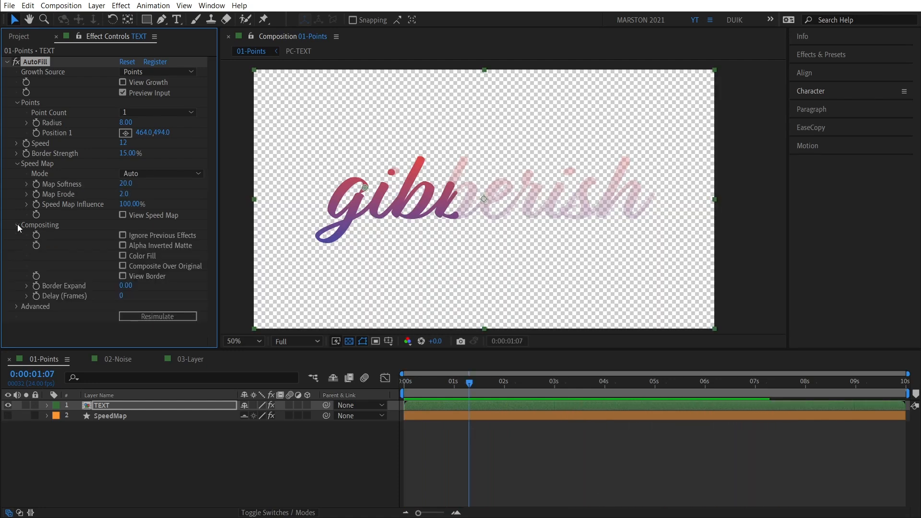
{"action": "left_click", "coordinate": [123, 237]}
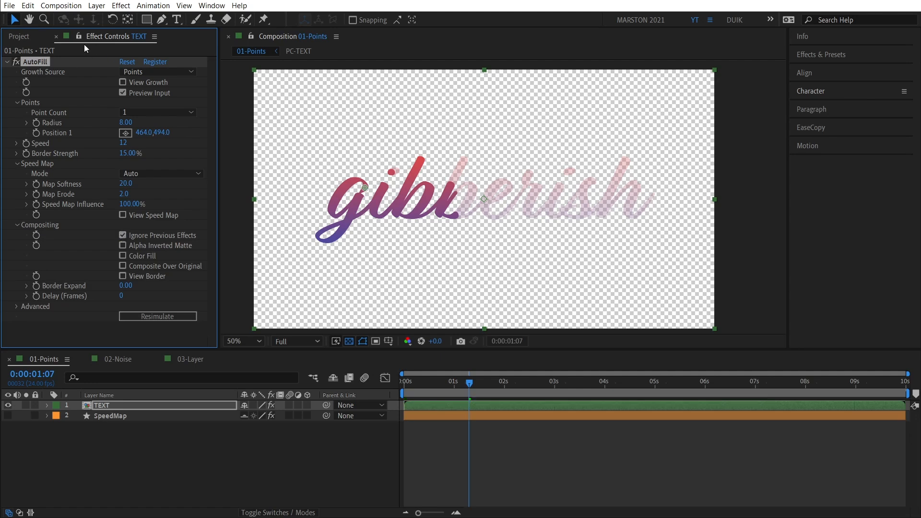
{"action": "left_click", "coordinate": [123, 235]}
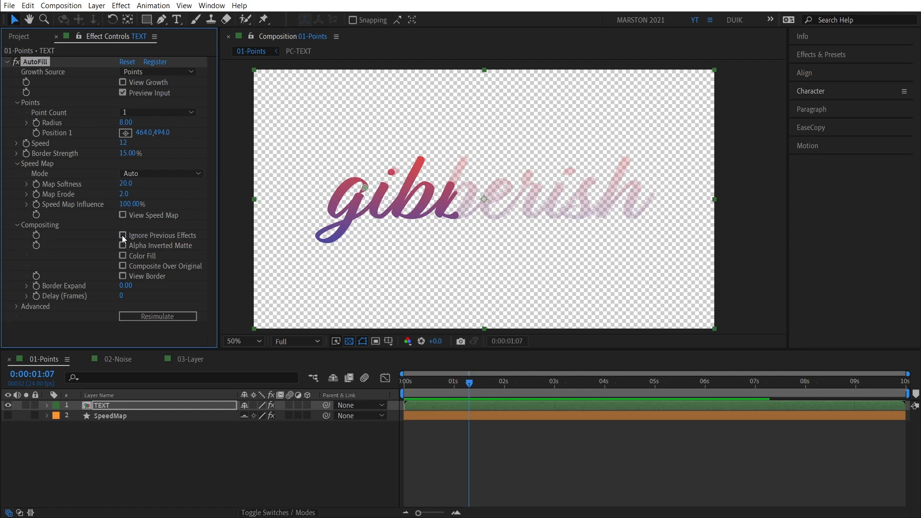
Try Alpha Inverted Matte on the text, scrub through the animation to check it, and turn the option off again
{"action": "left_click", "coordinate": [123, 245]}
{"action": "left_click_drag", "start_coordinate": [453, 384], "coordinate": [511, 384]}
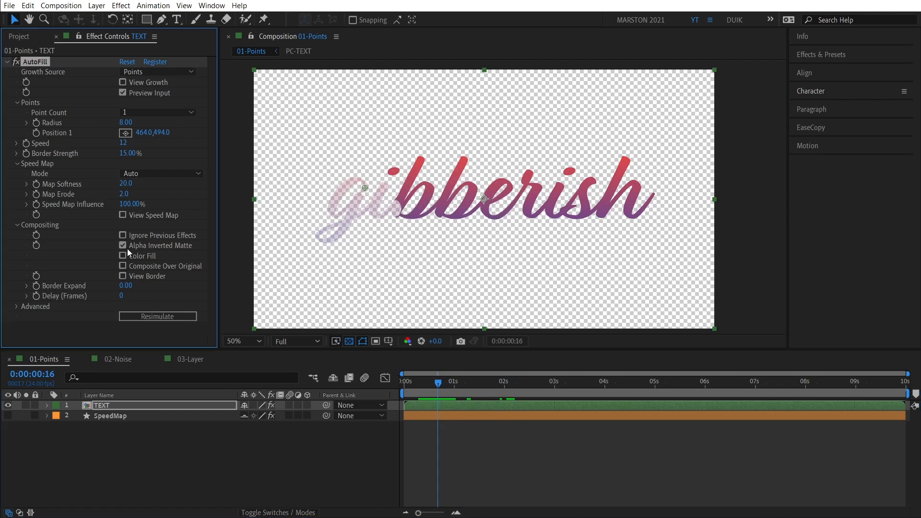
{"action": "left_click", "coordinate": [127, 248]}
Try Color Fill on the text, scrub through the growth to check it, and turn the option off again
{"action": "left_click", "coordinate": [123, 254]}
{"action": "left_click_drag", "start_coordinate": [446, 384], "coordinate": [492, 385]}
{"action": "left_click", "coordinate": [123, 256]}
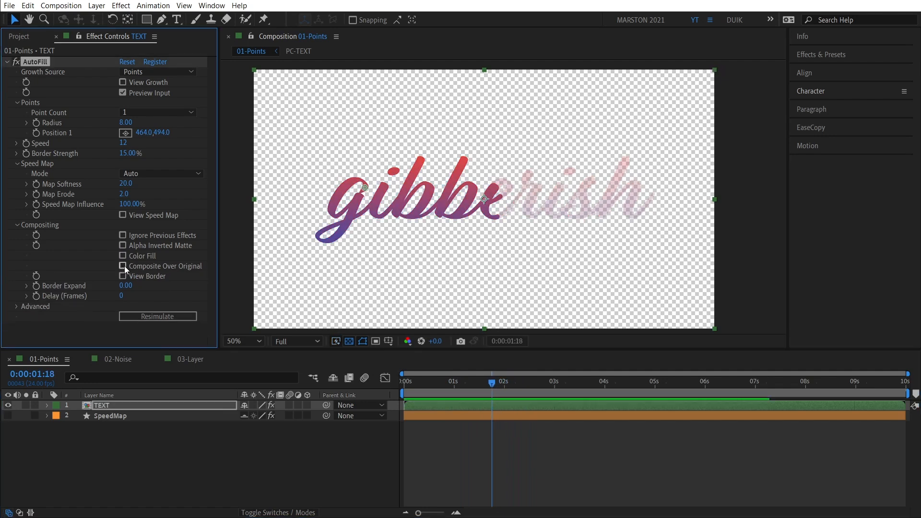
Try Composite Over Original with the Add blend mode, scrub through the growth, and collapse the Speed Map settings
{"action": "left_click", "coordinate": [123, 266]}
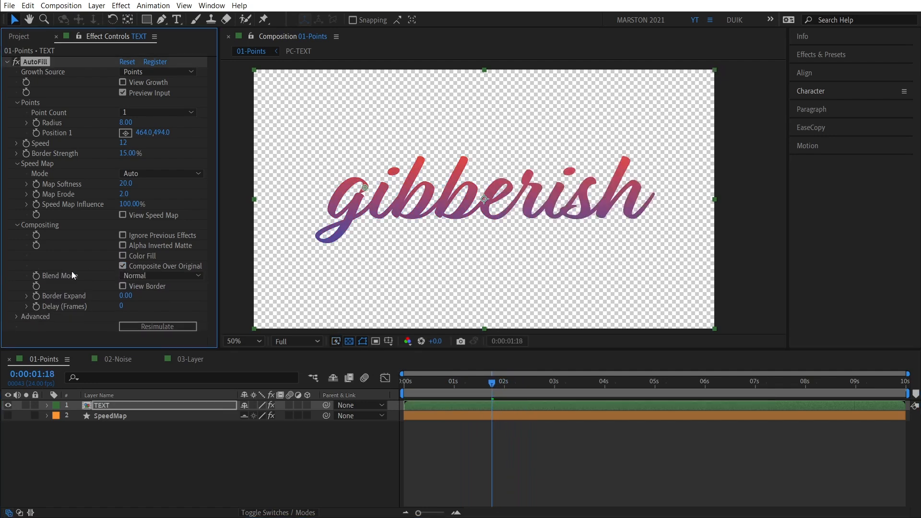
{"action": "left_click", "coordinate": [151, 277]}
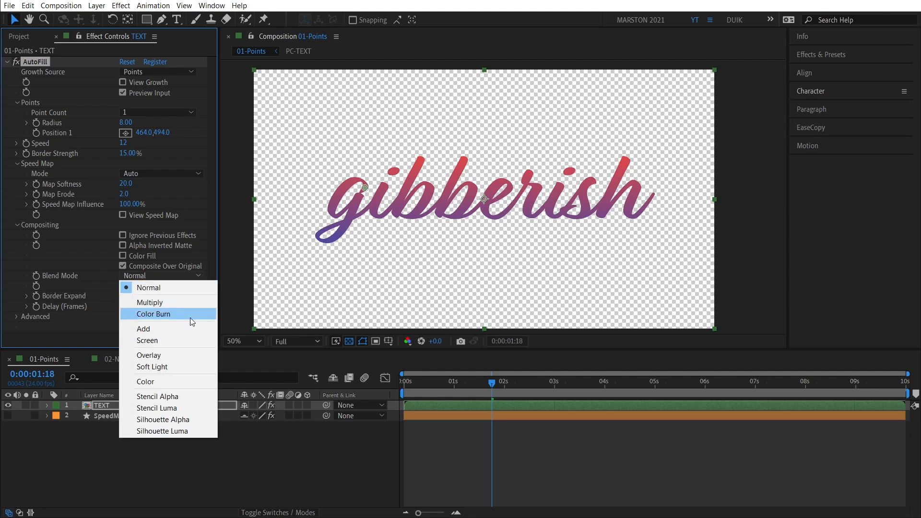
{"action": "left_click", "coordinate": [184, 330]}
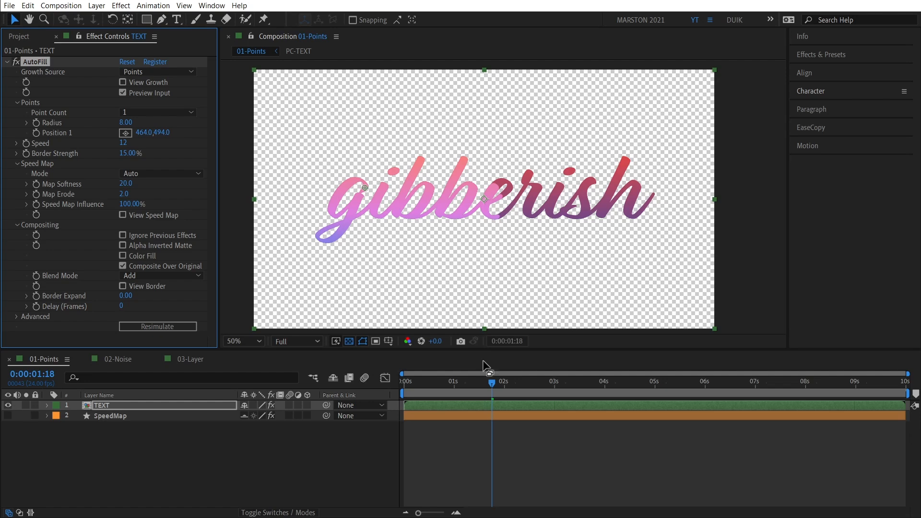
{"action": "mouse_move", "coordinate": [482, 377]}
{"action": "left_mouse_down"}
{"action": "mouse_move", "coordinate": [430, 385]}
{"action": "mouse_move", "coordinate": [495, 390]}
{"action": "left_mouse_up"}
{"action": "left_click", "coordinate": [17, 163]}
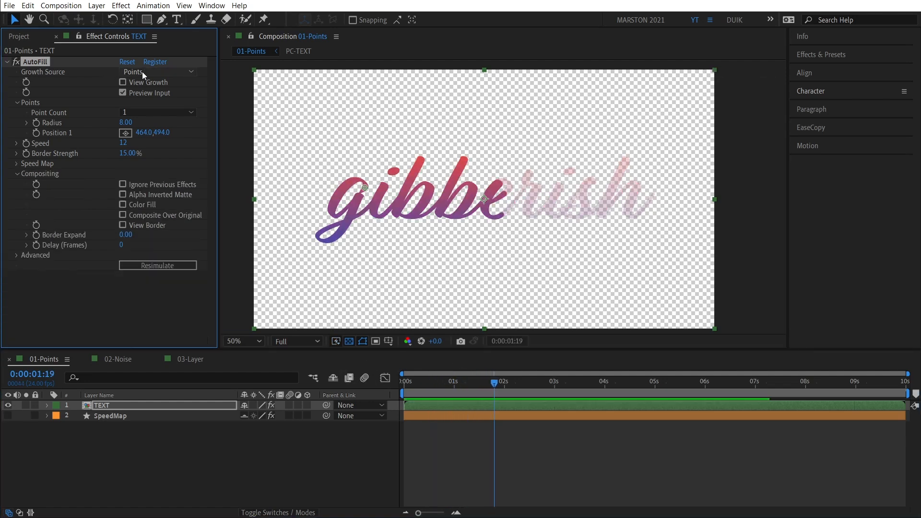
Open the 02-Noise composition and review how the noise-based growth reveals the antarctica.jpg map over time
{"action": "left_click", "coordinate": [142, 71]}
{"action": "left_click", "coordinate": [90, 79]}
{"action": "left_click", "coordinate": [117, 361]}
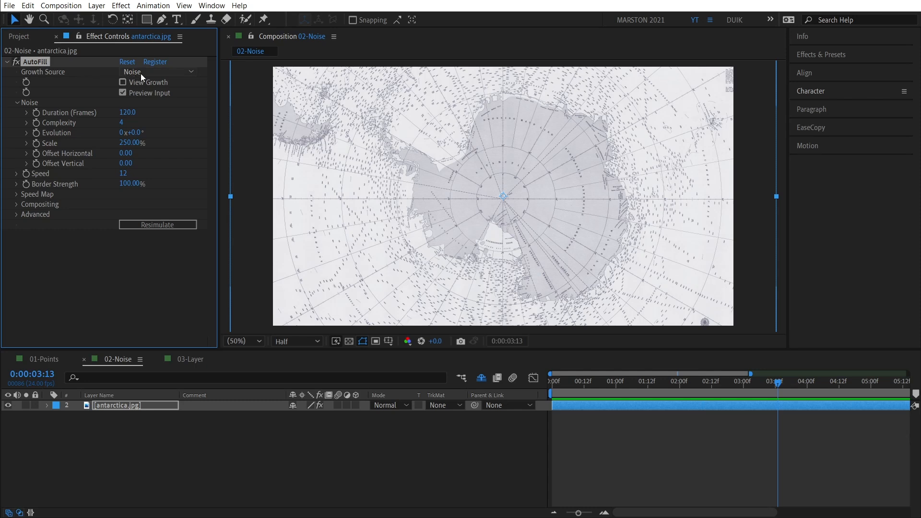
{"action": "key", "text": "space"}
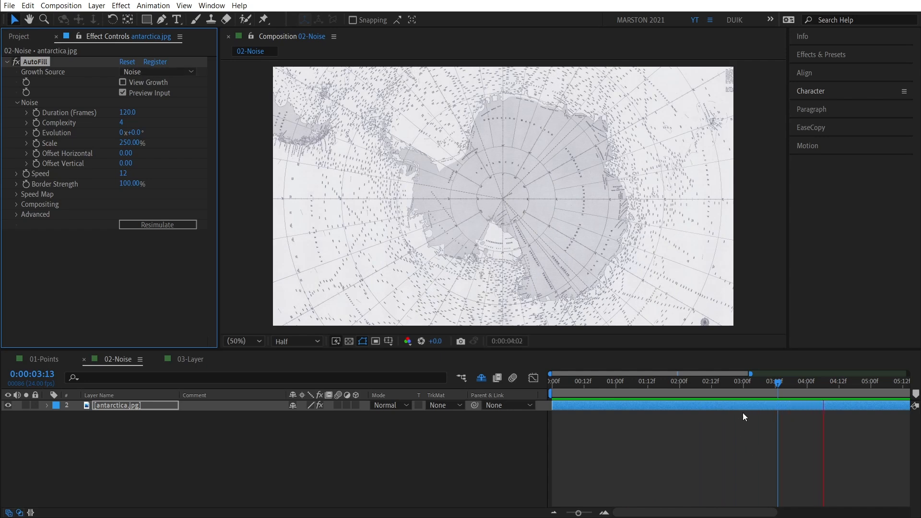
{"action": "left_click", "coordinate": [646, 393]}
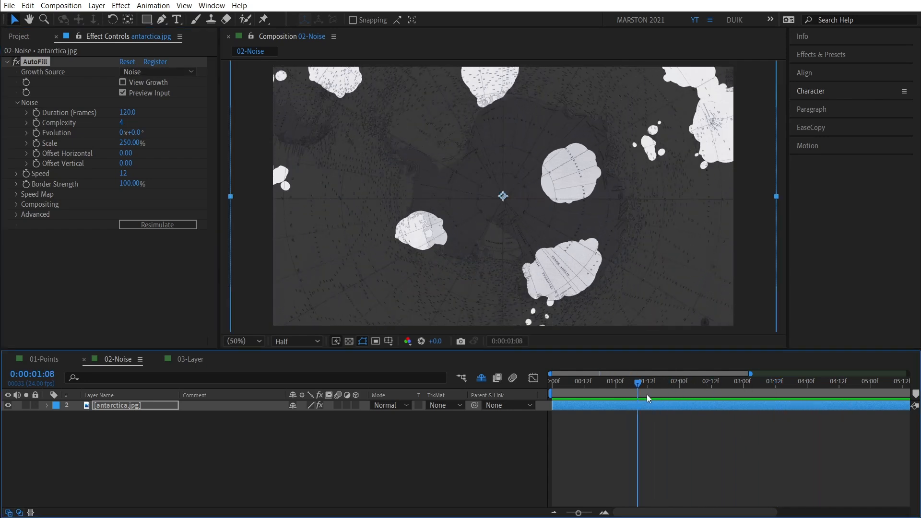
{"action": "left_click_drag", "start_coordinate": [647, 395], "coordinate": [683, 389]}
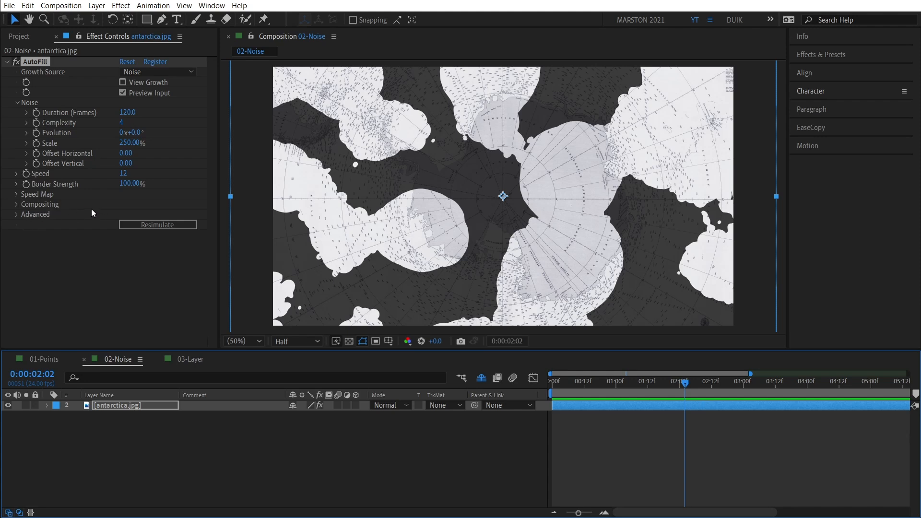
Open the 03-Layer composition, examine its shy layers and the soloed PC-Circuits artwork, then restore the full view with shy layers hidden
{"action": "left_click", "coordinate": [190, 359]}
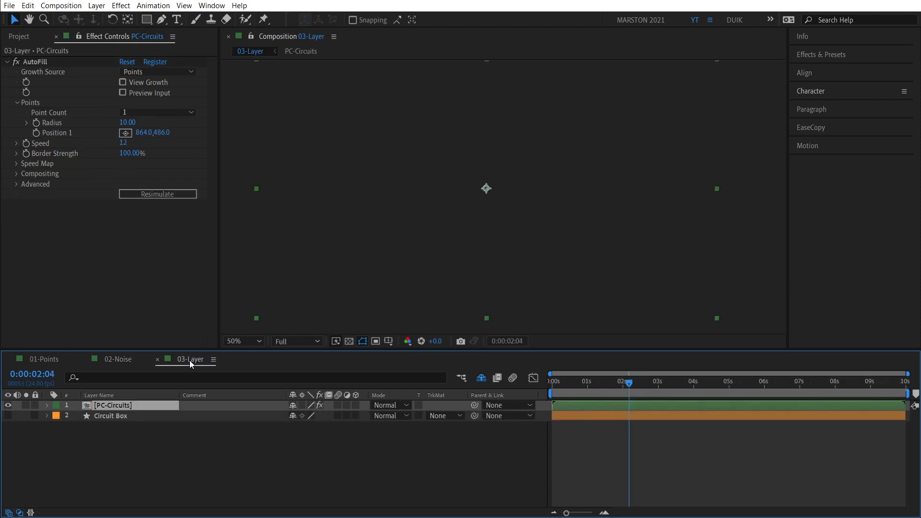
{"action": "left_click", "coordinate": [481, 378]}
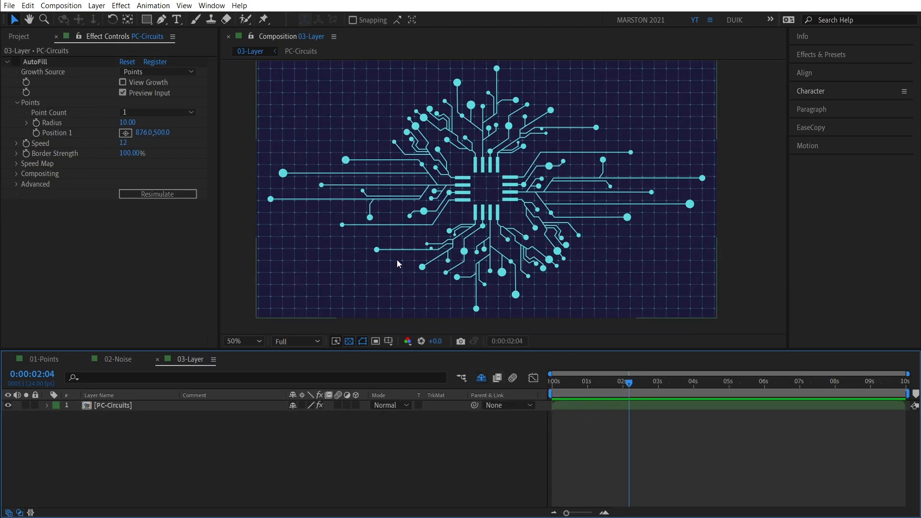
{"action": "left_click", "coordinate": [482, 379]}
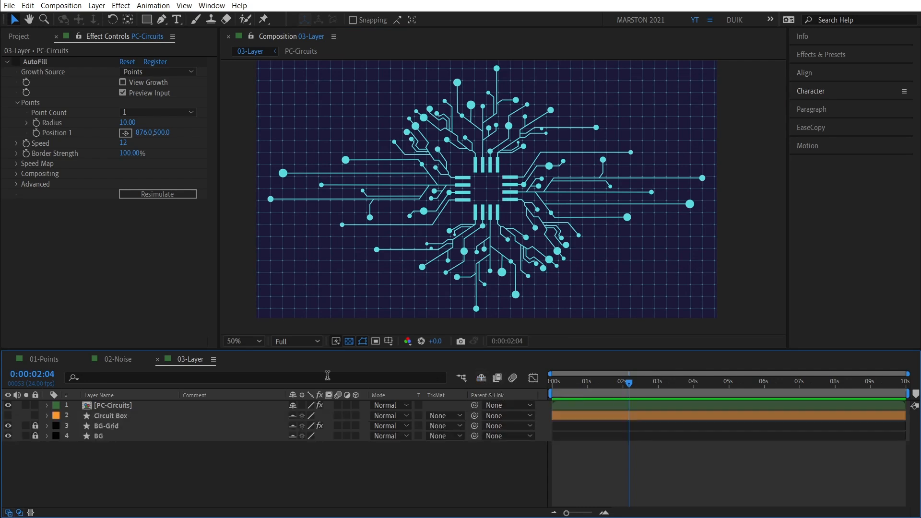
{"action": "left_click", "coordinate": [25, 405]}
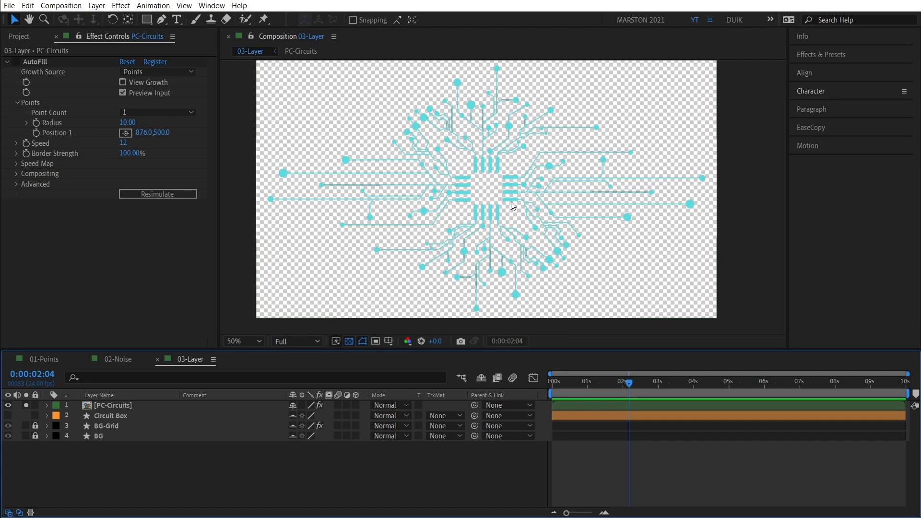
{"action": "left_click", "coordinate": [107, 406]}
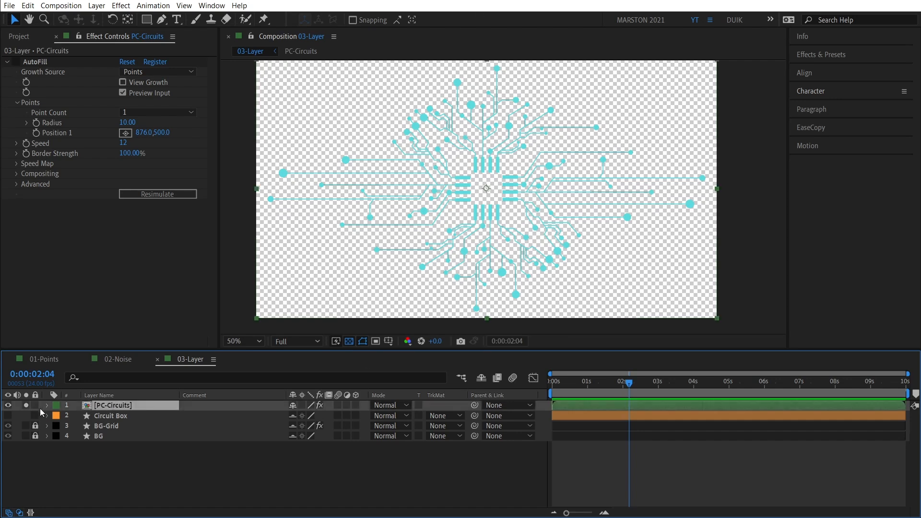
{"action": "left_click", "coordinate": [26, 405]}
{"action": "left_click", "coordinate": [481, 379]}
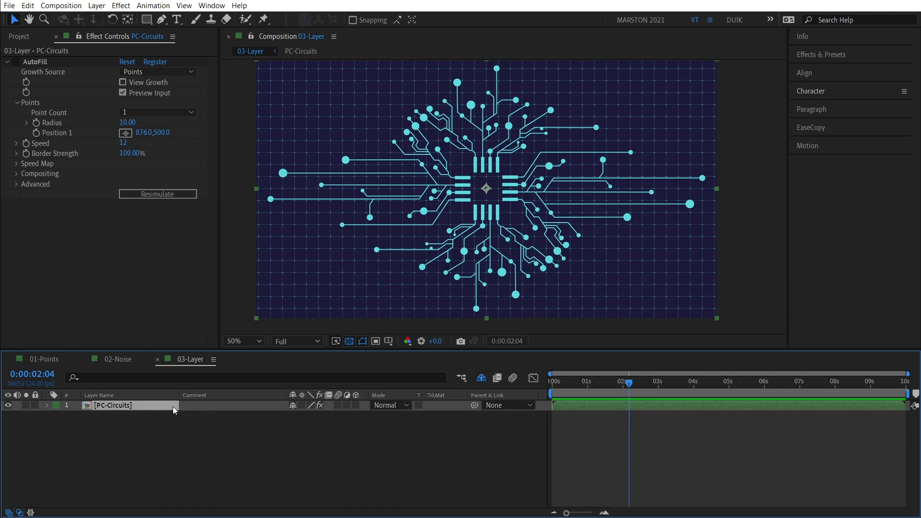
Enable AutoFill on PC-Circuits and move growth Position 1 to 894, 496 at the inner end of the upper-left connector
{"action": "left_click", "coordinate": [16, 62]}
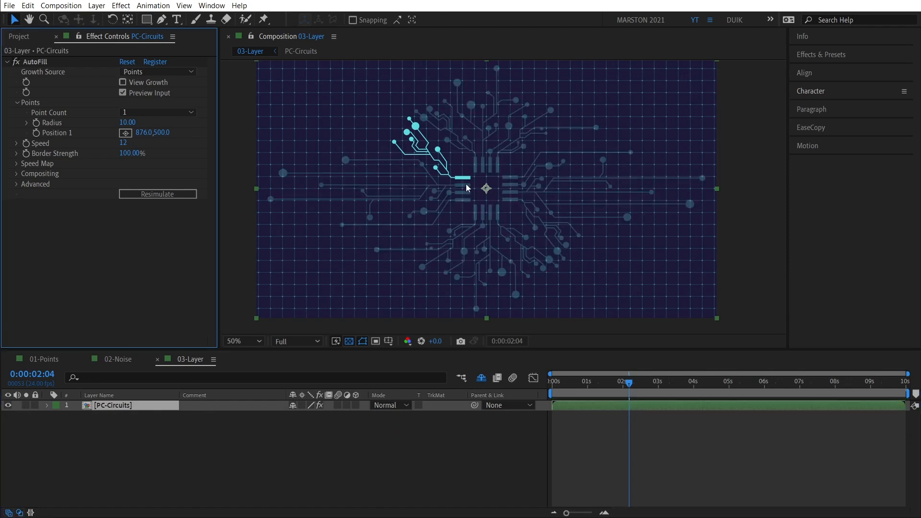
{"action": "left_click", "coordinate": [52, 64]}
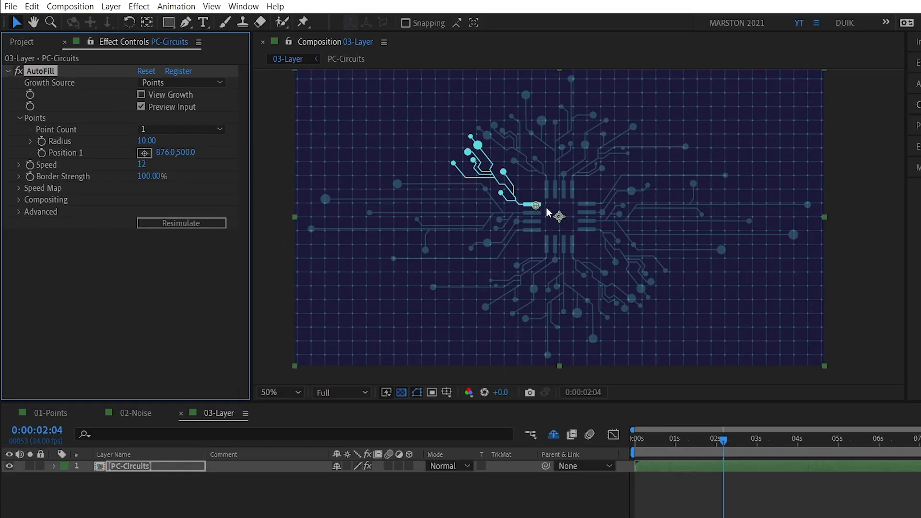
{"action": "scroll", "coordinate": [560, 220], "scroll_direction": "up", "scroll_amount": 2}
{"action": "left_click_drag", "start_coordinate": [491, 185], "coordinate": [501, 183]}
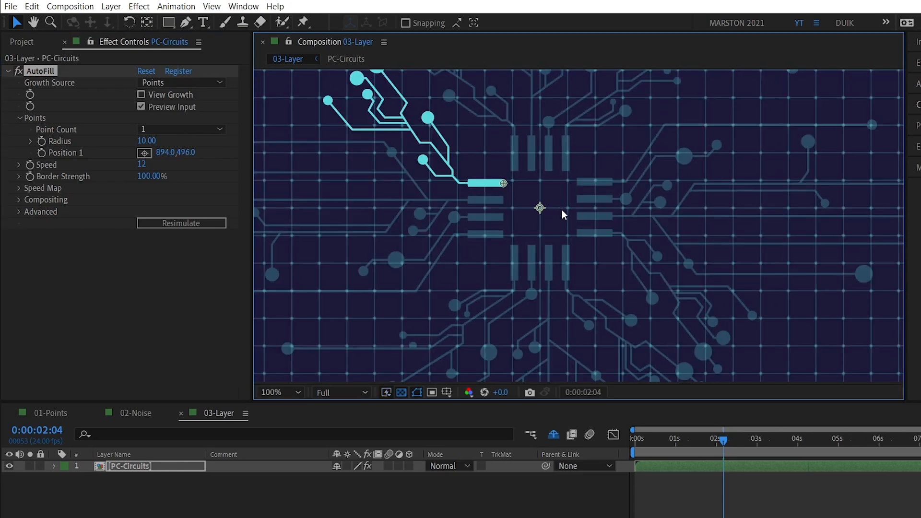
Look over the Point Count choices without changing them, and set AutoFill's Growth Source to Layer
{"action": "left_click", "coordinate": [163, 128]}
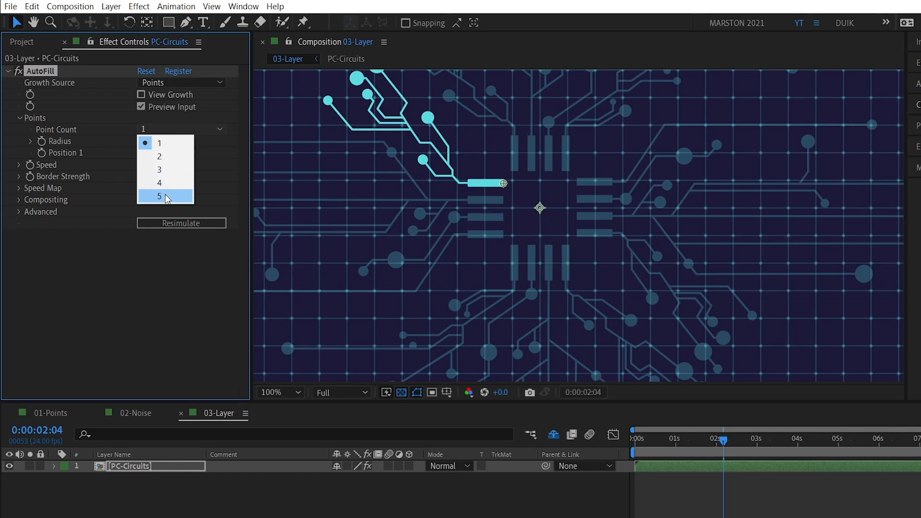
{"action": "left_click", "coordinate": [167, 84]}
{"action": "left_click", "coordinate": [179, 124]}
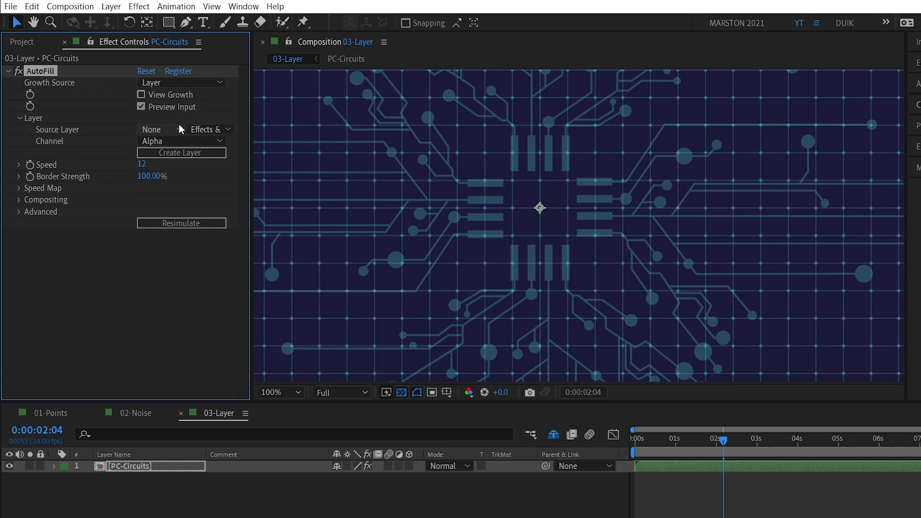
{"action": "key", "text": "comma"}
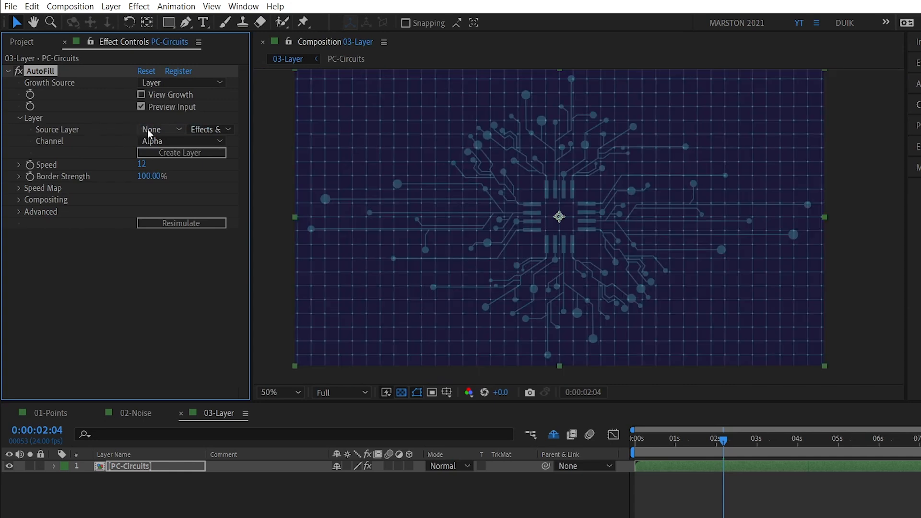
Keep the growth source Channel on Alpha and have AutoFill create a growth layer for PC-Circuits
{"action": "left_click", "coordinate": [165, 140]}
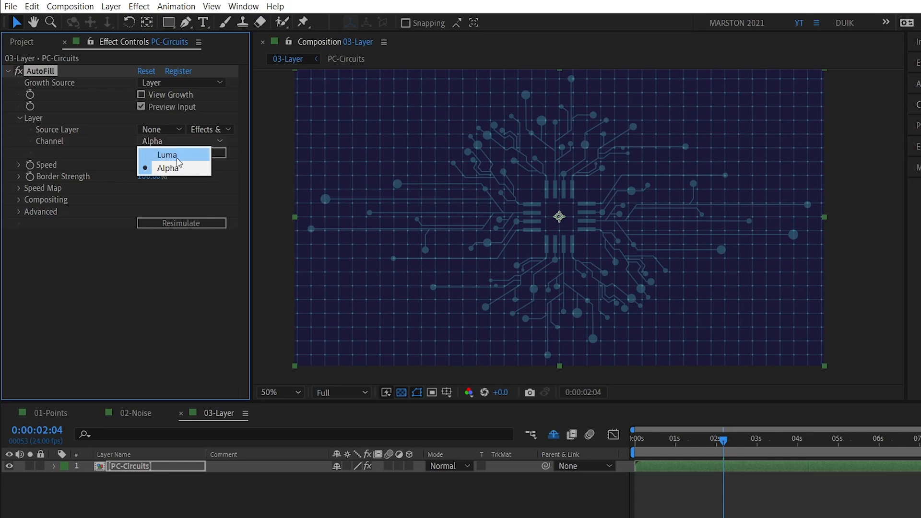
{"action": "left_click", "coordinate": [169, 168]}
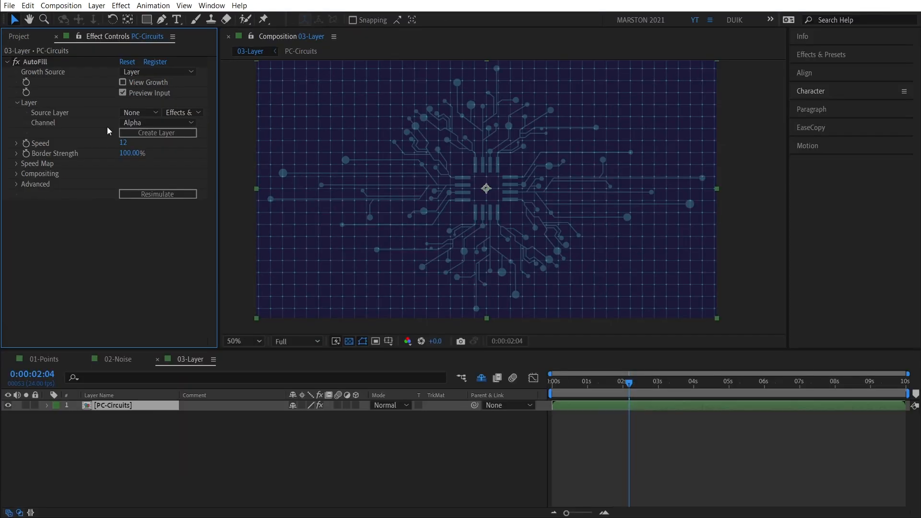
{"action": "left_click", "coordinate": [152, 133]}
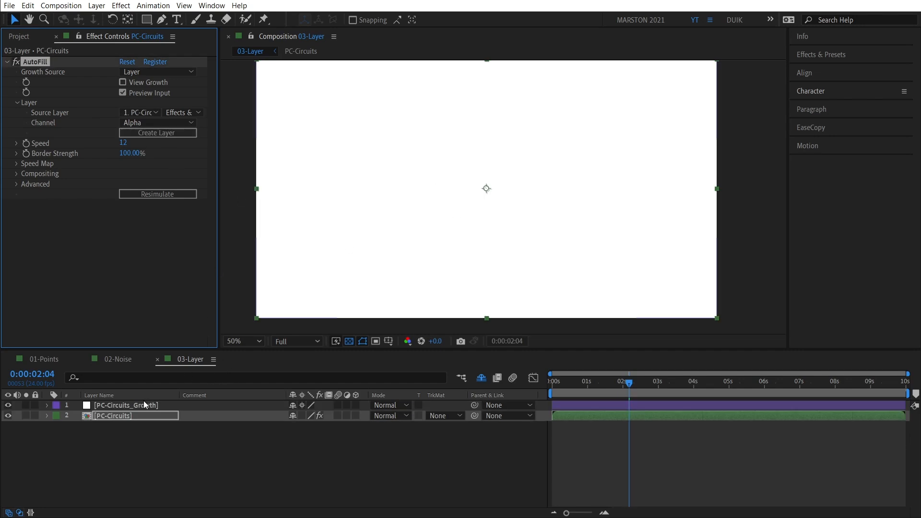
Place PC-Circuits_Growth beneath PC-Circuits and mask it with a rectangle over the central chip area, overlapping the inner connector ends
{"action": "left_click_drag", "start_coordinate": [129, 405], "coordinate": [129, 417]}
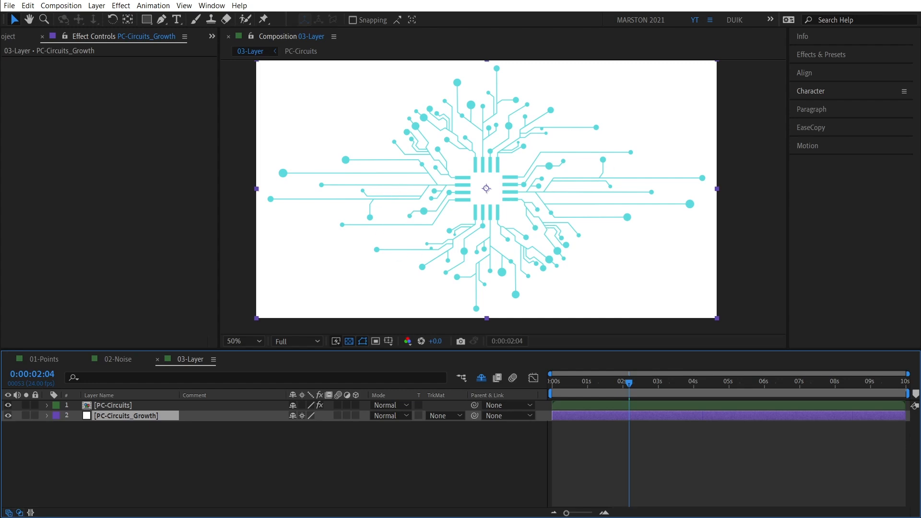
{"action": "left_click", "coordinate": [146, 19]}
{"action": "key", "text": "period"}
{"action": "key", "text": "period"}
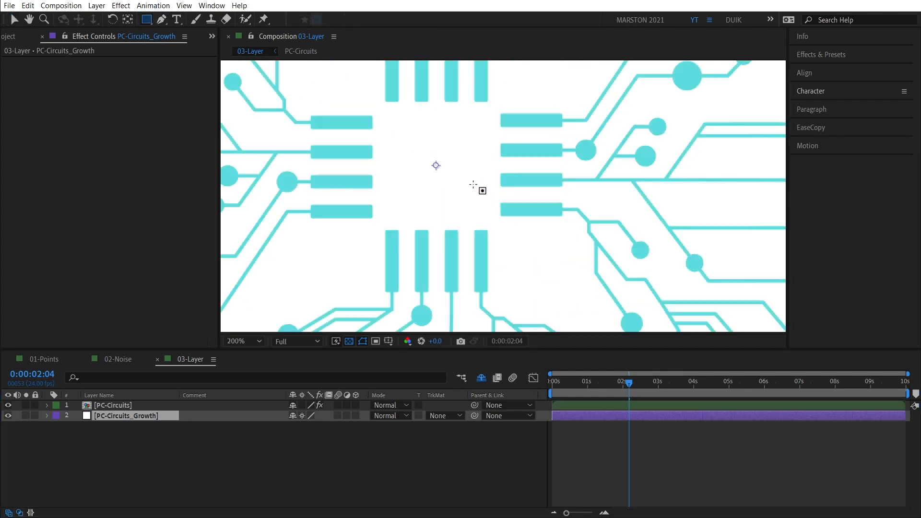
{"action": "left_click_drag", "start_coordinate": [366, 94], "coordinate": [512, 243]}
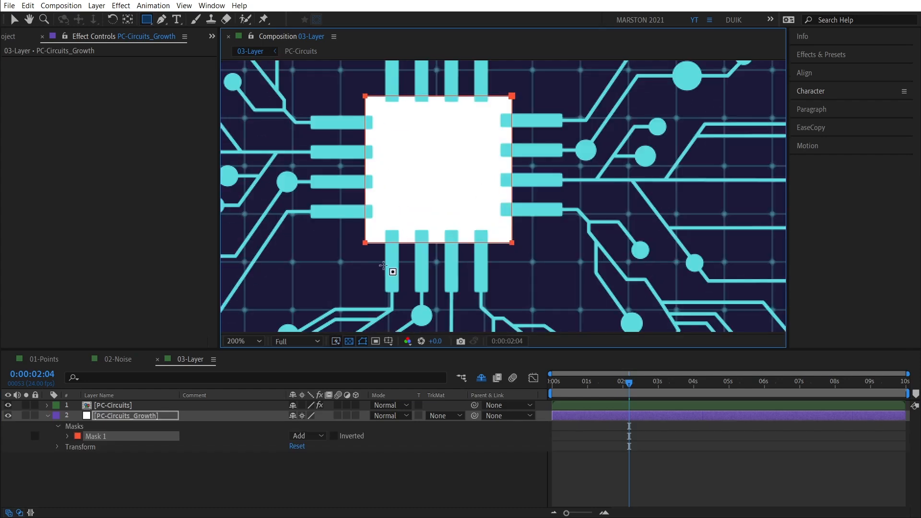
Hide the growth layer, select PC-Circuits and return the timeline to the first frame with the whole artwork in view
{"action": "left_click", "coordinate": [8, 415]}
{"action": "left_click", "coordinate": [111, 405]}
{"action": "left_click_drag", "start_coordinate": [629, 382], "coordinate": [553, 388]}
{"action": "scroll", "coordinate": [499, 196], "scroll_direction": "down", "scroll_amount": 4}
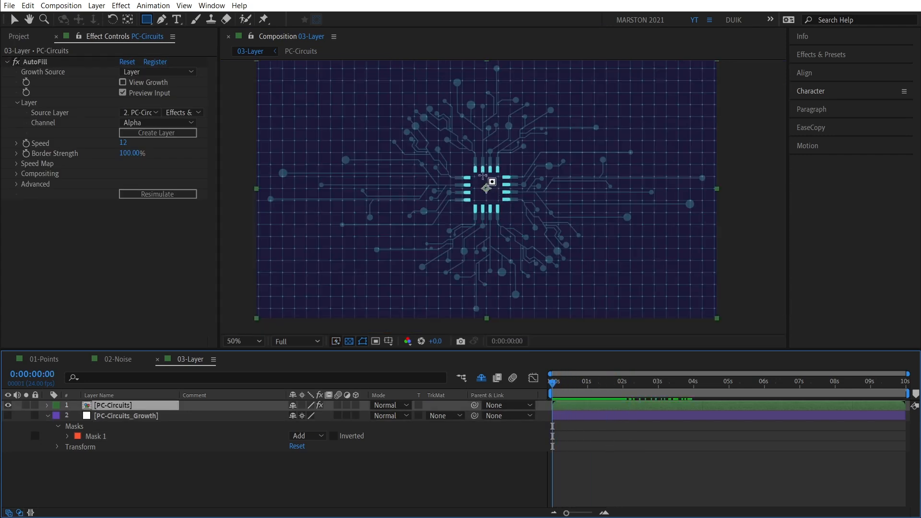
Check the masked growth layer against the circuit artwork, keep it hidden and preview how the circuits grow over time
{"action": "left_click", "coordinate": [8, 416]}
{"action": "left_click", "coordinate": [98, 415]}
{"action": "left_click", "coordinate": [8, 416]}
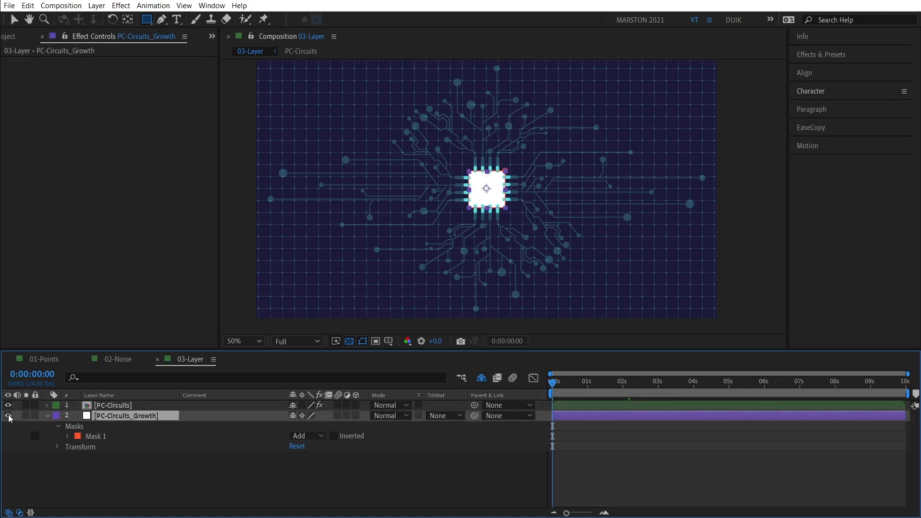
{"action": "left_click_drag", "start_coordinate": [557, 383], "coordinate": [654, 381]}
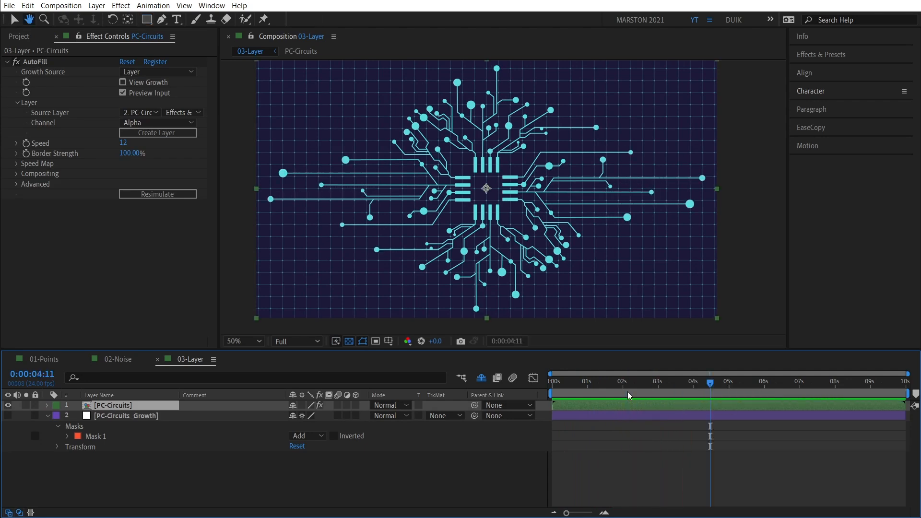
{"action": "left_click", "coordinate": [601, 382]}
{"action": "left_click", "coordinate": [41, 109]}
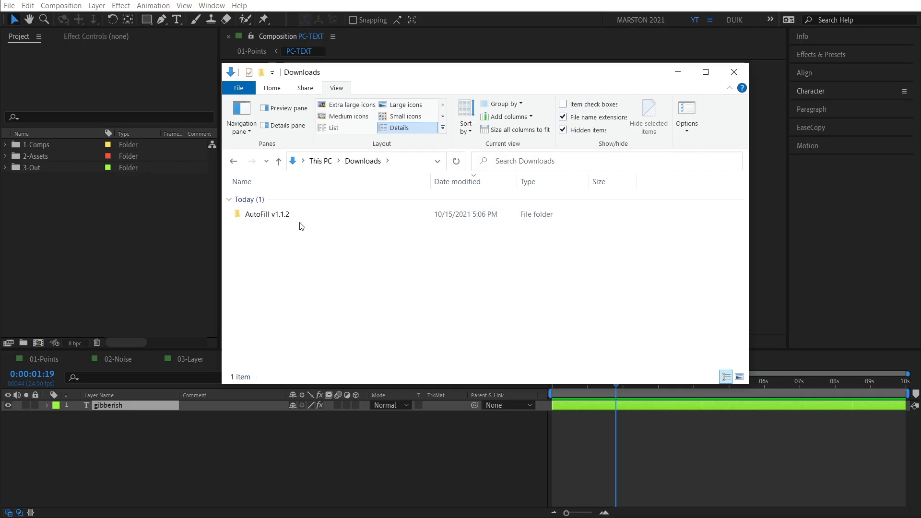
Import AutoFill 1.1 Presets.aep from the Presets folder of AutoFill v1.1.2 into the project and expand its folder
{"action": "double_click", "coordinate": [283, 216]}
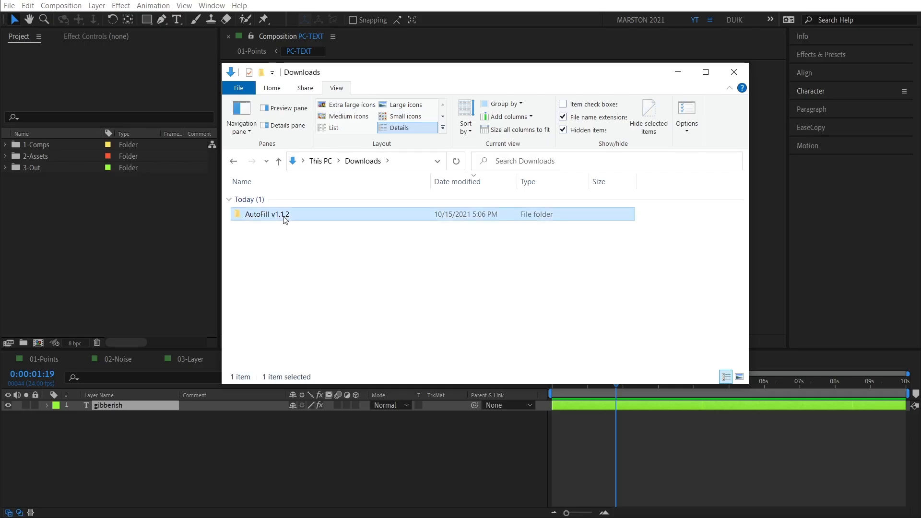
{"action": "left_click", "coordinate": [267, 218]}
{"action": "double_click", "coordinate": [267, 216]}
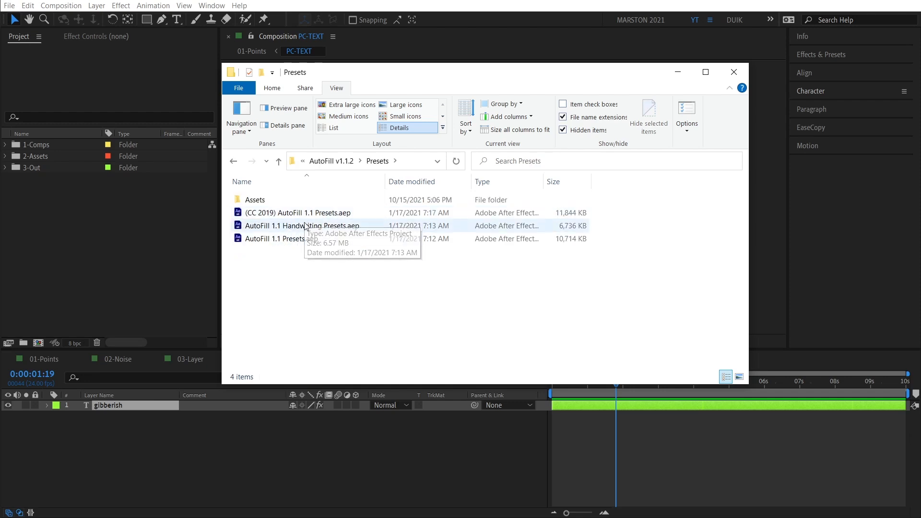
{"action": "left_click_drag", "start_coordinate": [284, 243], "coordinate": [79, 234]}
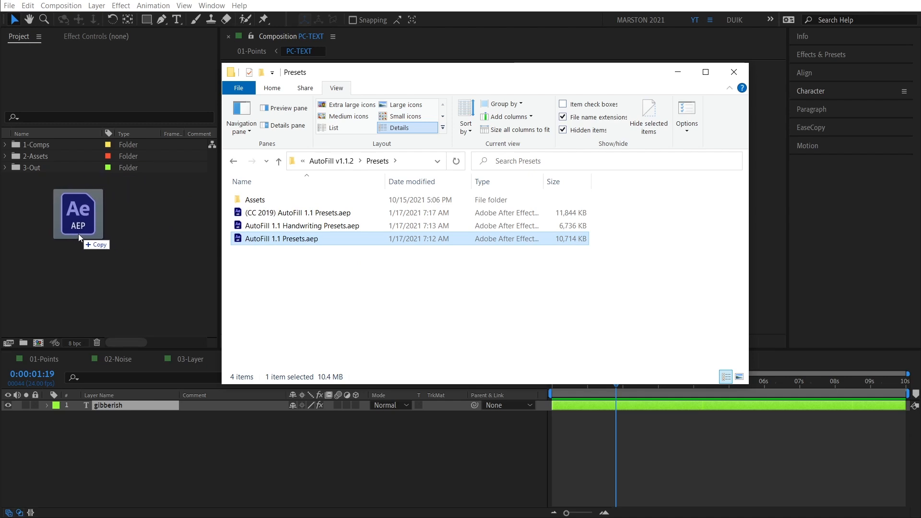
{"action": "left_click_drag", "start_coordinate": [79, 234], "coordinate": [79, 234]}
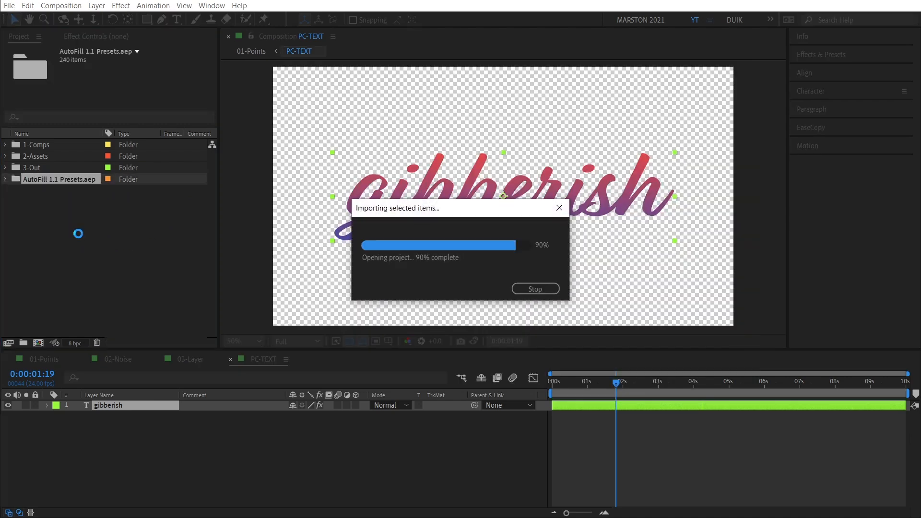
{"action": "left_click", "coordinate": [6, 179]}
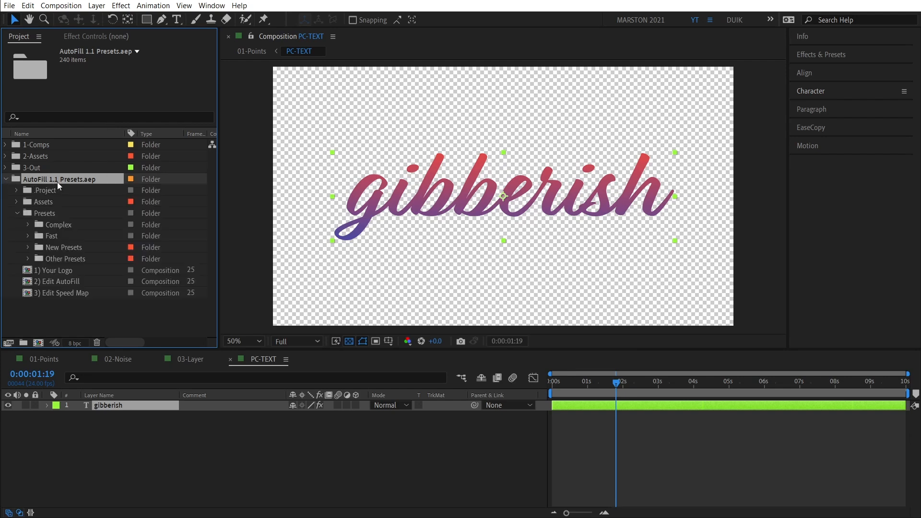
Copy the gibberish text layer from PC-TEXT into the 1) Your Logo composition and hide Your Logo.png
{"action": "double_click", "coordinate": [67, 271]}
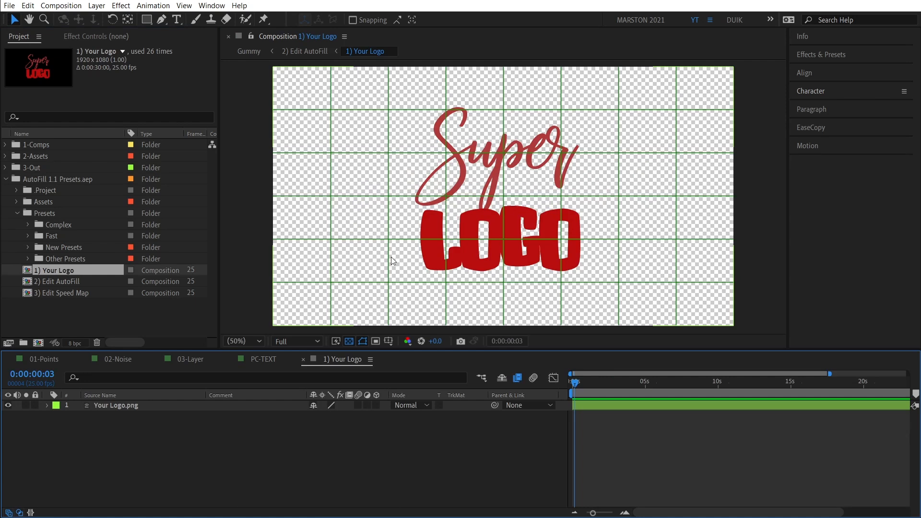
{"action": "left_click", "coordinate": [53, 359]}
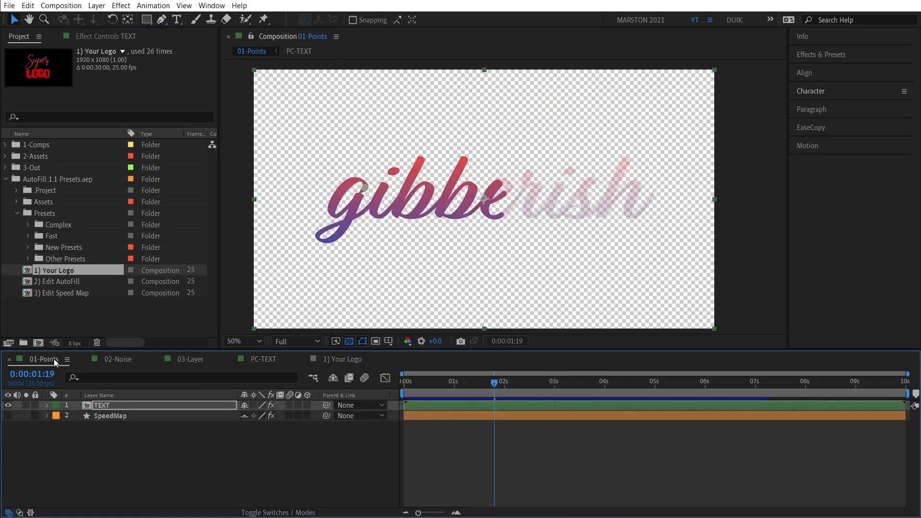
{"action": "left_click", "coordinate": [101, 405]}
{"action": "double_click", "coordinate": [100, 405]}
{"action": "left_click", "coordinate": [117, 416]}
{"action": "left_click", "coordinate": [111, 405]}
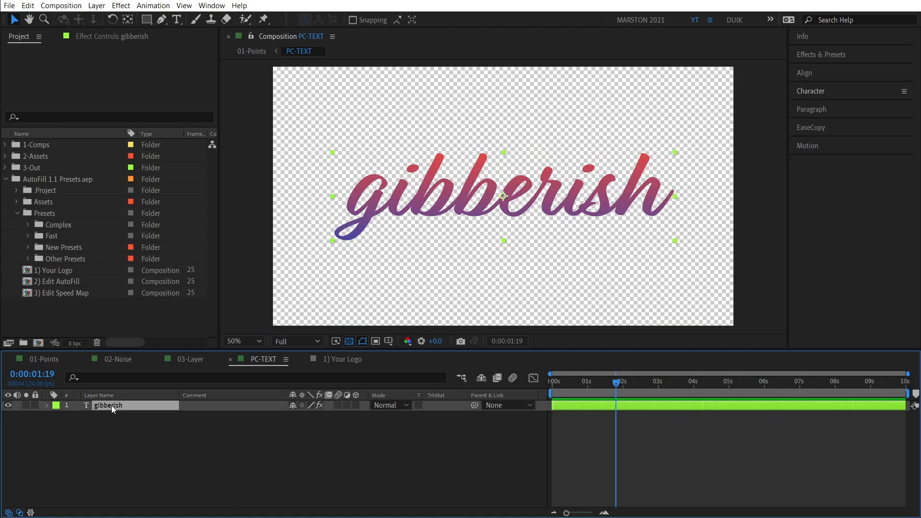
{"action": "left_click", "coordinate": [345, 359]}
{"action": "key", "text": "ctrl+v"}
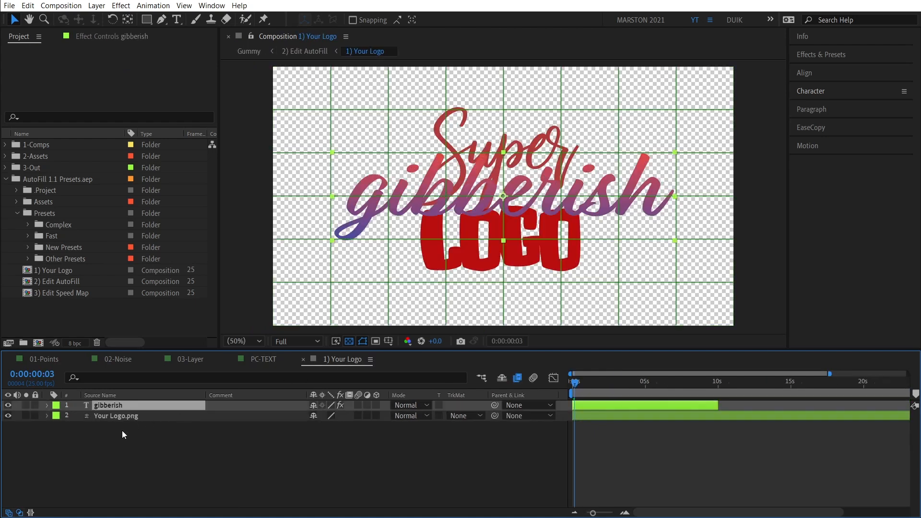
{"action": "left_click", "coordinate": [8, 415]}
{"action": "left_click", "coordinate": [229, 436]}
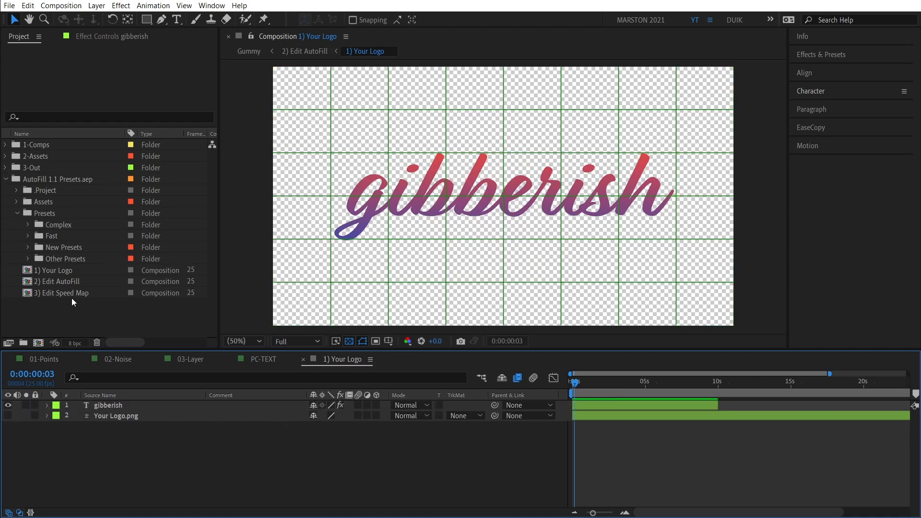
In 2) Edit AutoFill, enable Preview Input on 1) Your Logo, set growth Position 1 to 460, 494 and resimulate
{"action": "double_click", "coordinate": [53, 282]}
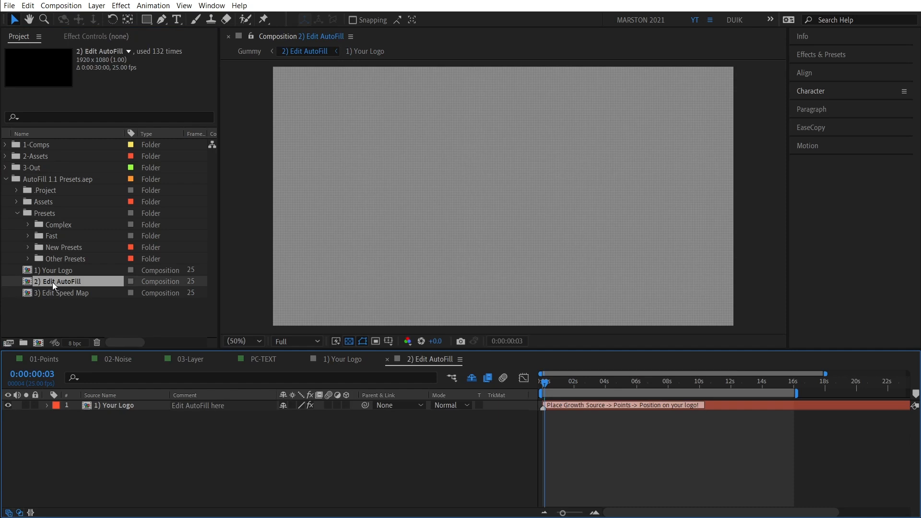
{"action": "left_click", "coordinate": [106, 406]}
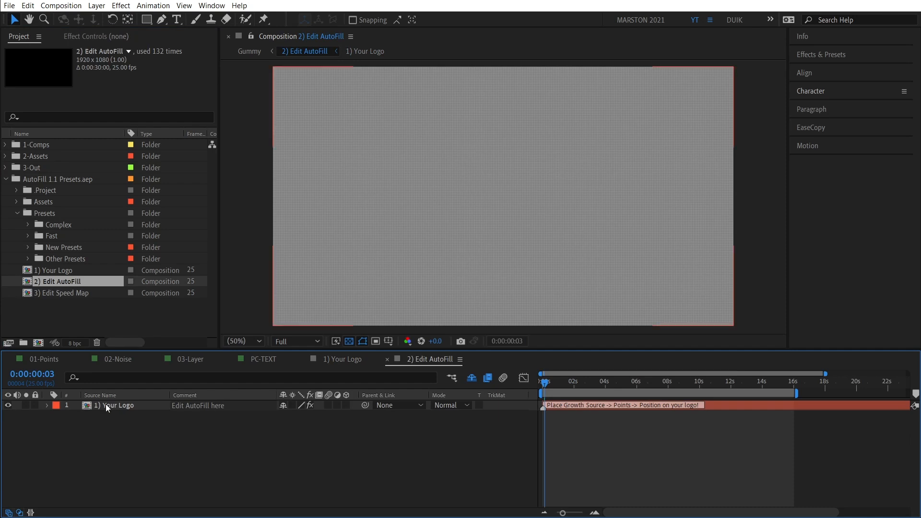
{"action": "left_click", "coordinate": [105, 38]}
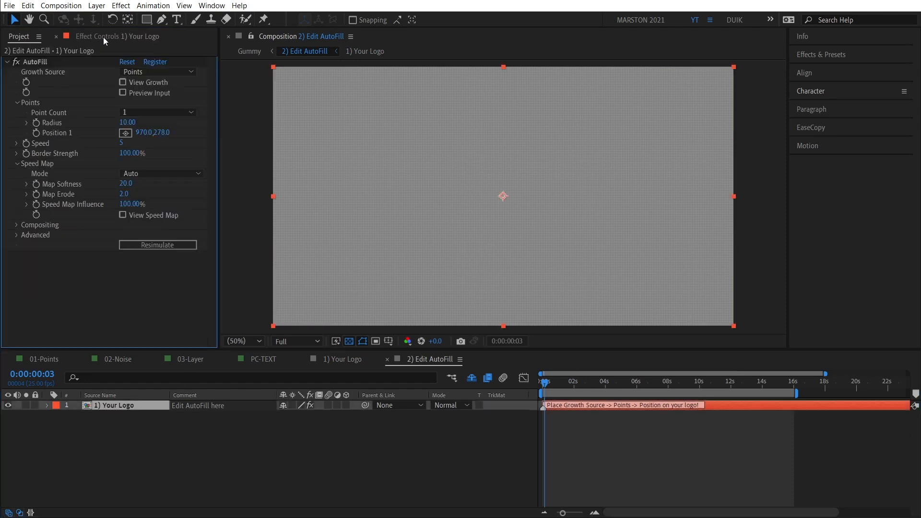
{"action": "left_click", "coordinate": [50, 63]}
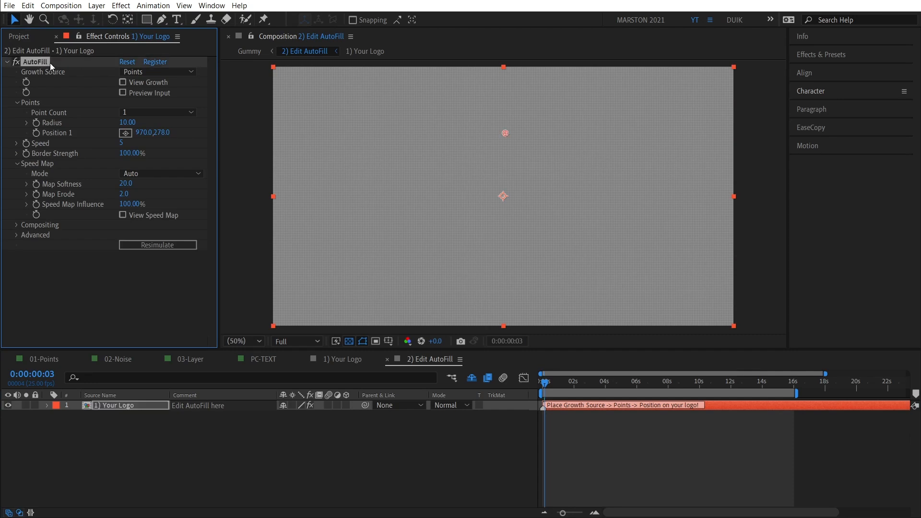
{"action": "left_click", "coordinate": [140, 94]}
{"action": "left_click_drag", "start_coordinate": [507, 131], "coordinate": [505, 131]}
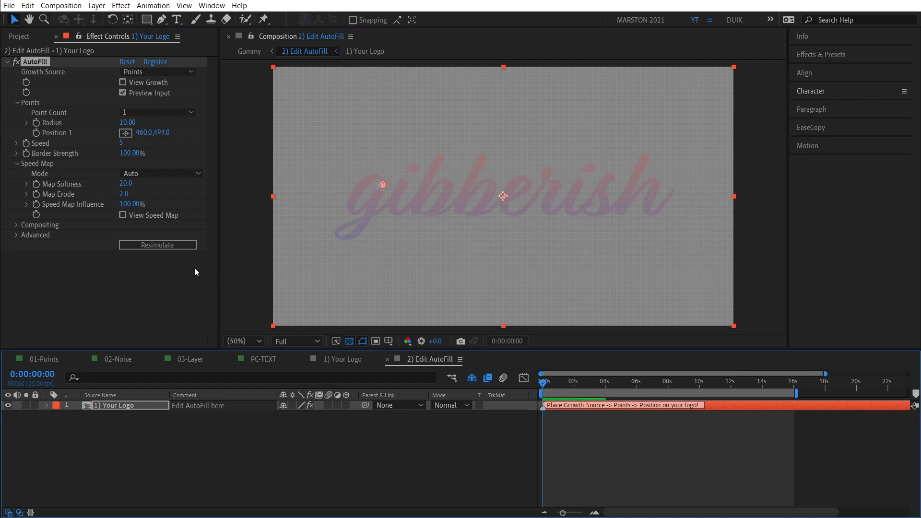
{"action": "left_click", "coordinate": [159, 245]}
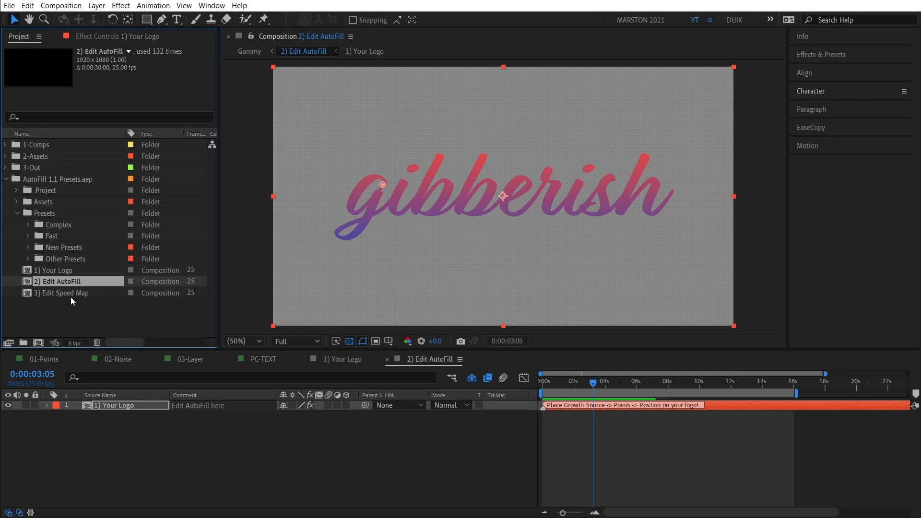
Open the 3) Edit Speed Map composition, and open the Ancient Ink preset from the Fast presets folder
{"action": "double_click", "coordinate": [72, 294]}
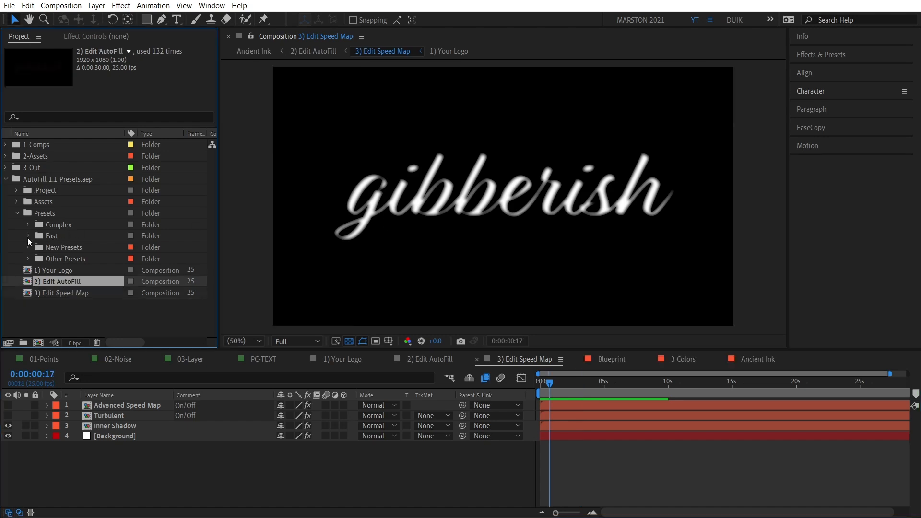
{"action": "left_click", "coordinate": [27, 236]}
{"action": "double_click", "coordinate": [66, 191]}
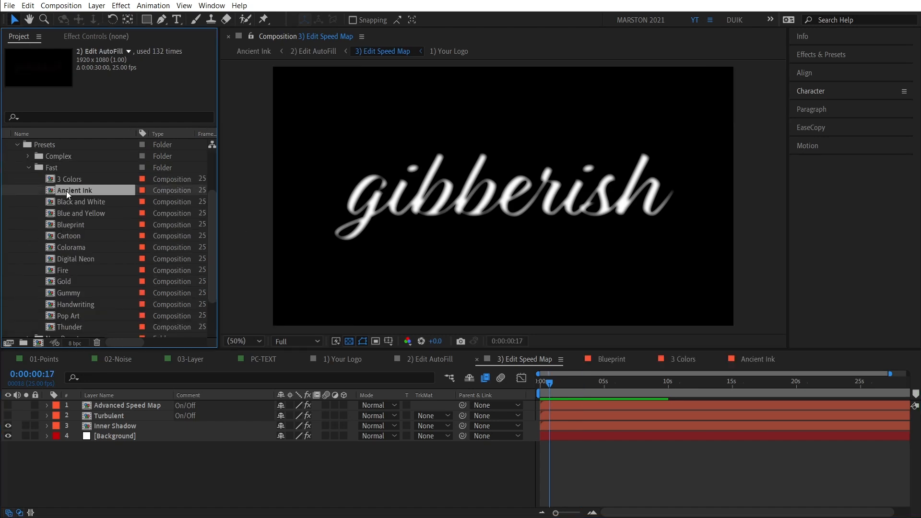
Play the 04-Edge-Plant animation and park the playhead at a partly grown frame around 0:00:01:06
{"action": "key", "text": "space"}
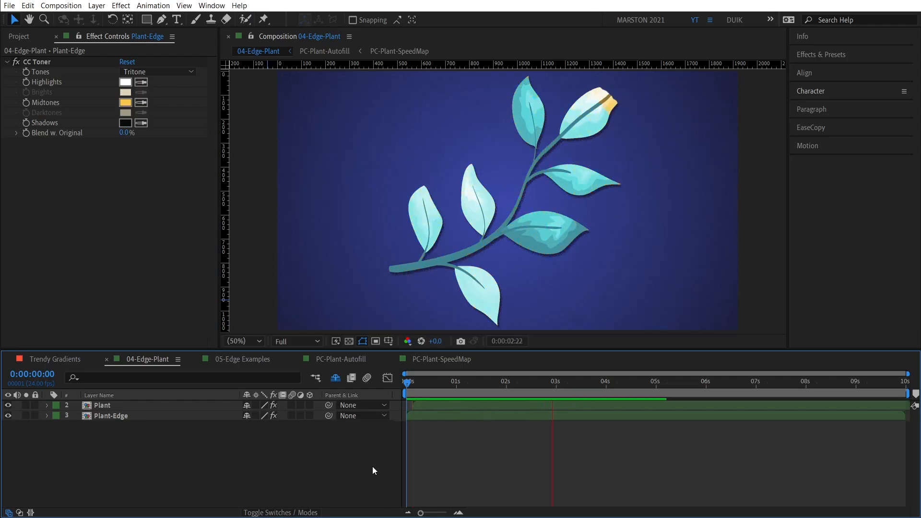
{"action": "key", "text": "space"}
{"action": "left_click_drag", "start_coordinate": [588, 384], "coordinate": [470, 398]}
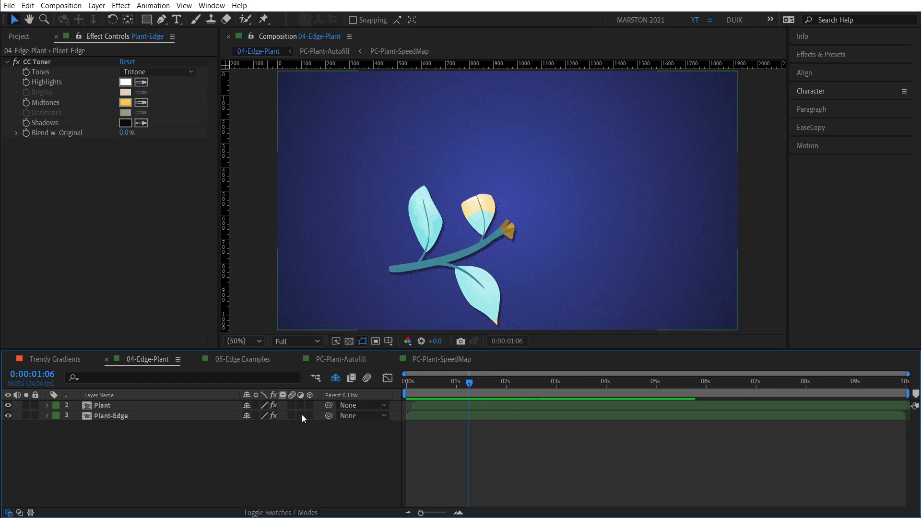
Show source names for the layers in 04-Edge-Plant and compare the CC Toner settings of the Plant and Plant-Edge layers
{"action": "left_click", "coordinate": [136, 417]}
{"action": "left_click", "coordinate": [101, 396]}
{"action": "left_click", "coordinate": [120, 406]}
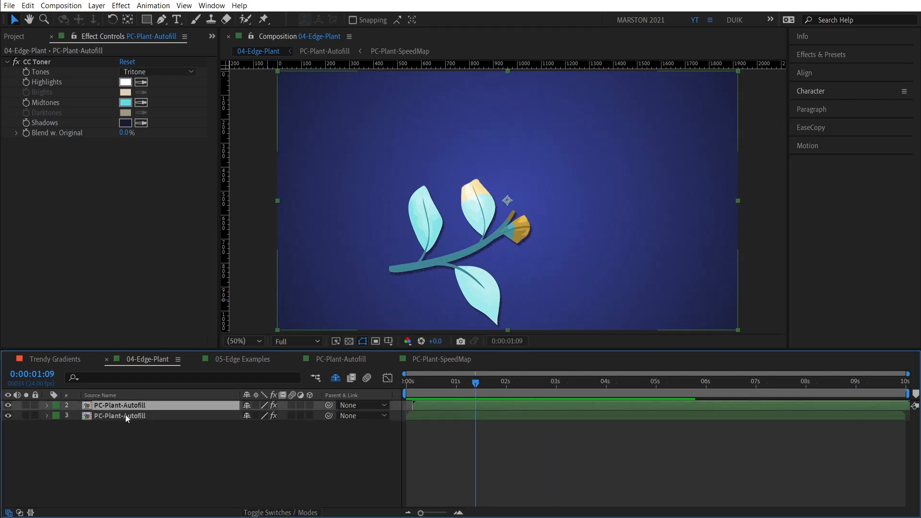
{"action": "left_click", "coordinate": [126, 415]}
{"action": "left_click", "coordinate": [119, 408]}
{"action": "left_click", "coordinate": [125, 416]}
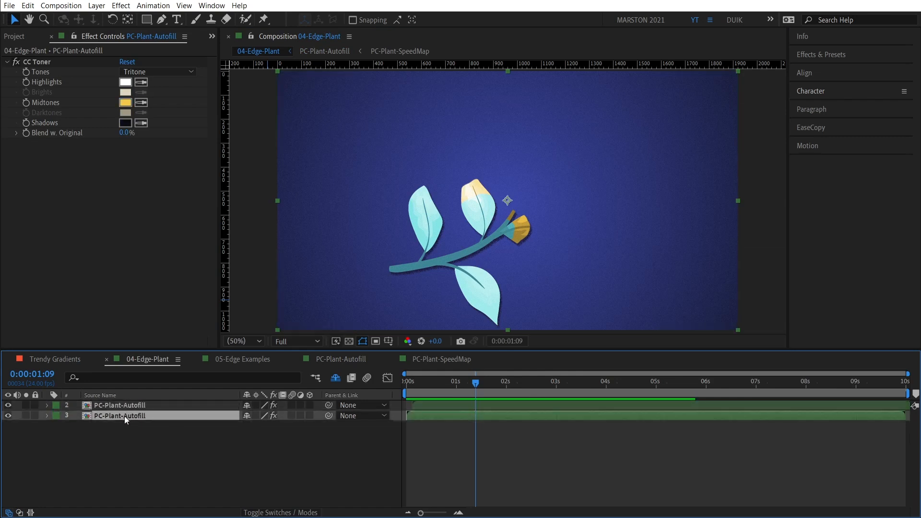
Open the PC-Plant-Autofill composition, solo Plant.ai with its AutoFill effect and scrub its growth to 0:00:03:05
{"action": "double_click", "coordinate": [139, 416]}
{"action": "left_click", "coordinate": [143, 436]}
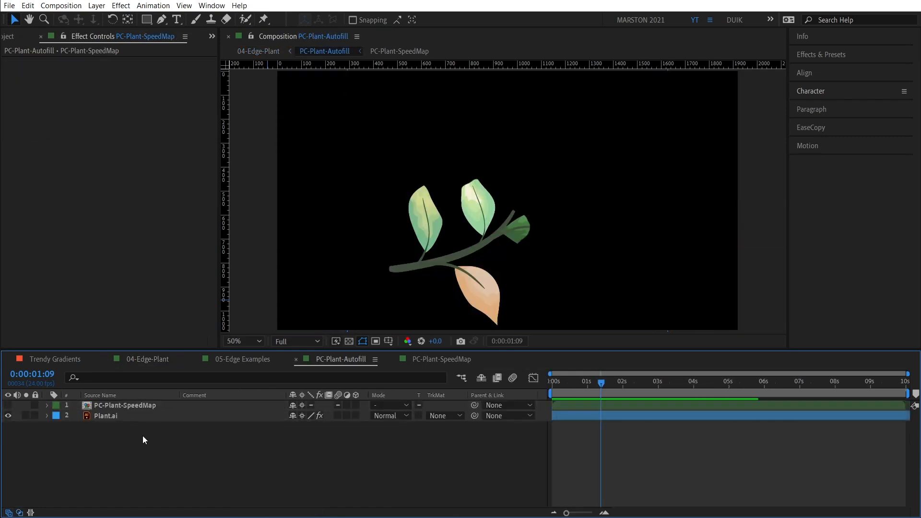
{"action": "left_click", "coordinate": [111, 416]}
{"action": "left_click", "coordinate": [27, 415]}
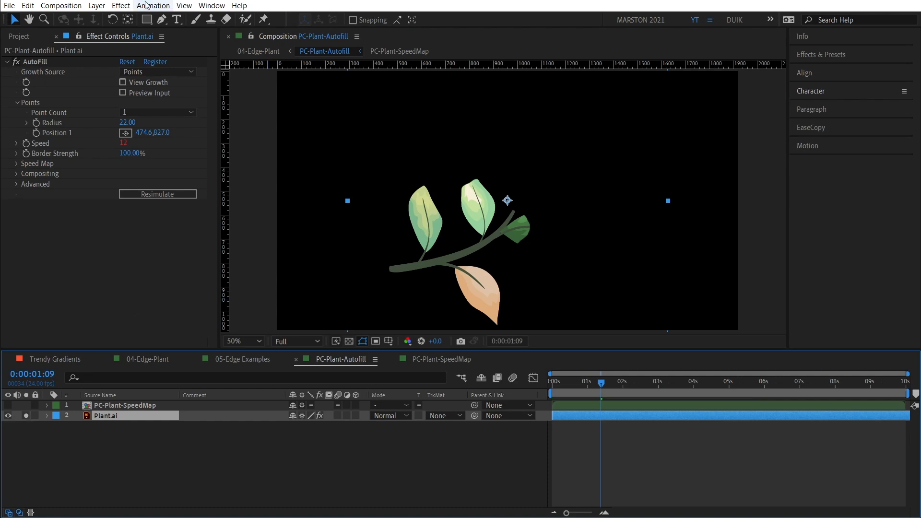
{"action": "left_click_drag", "start_coordinate": [605, 386], "coordinate": [666, 395]}
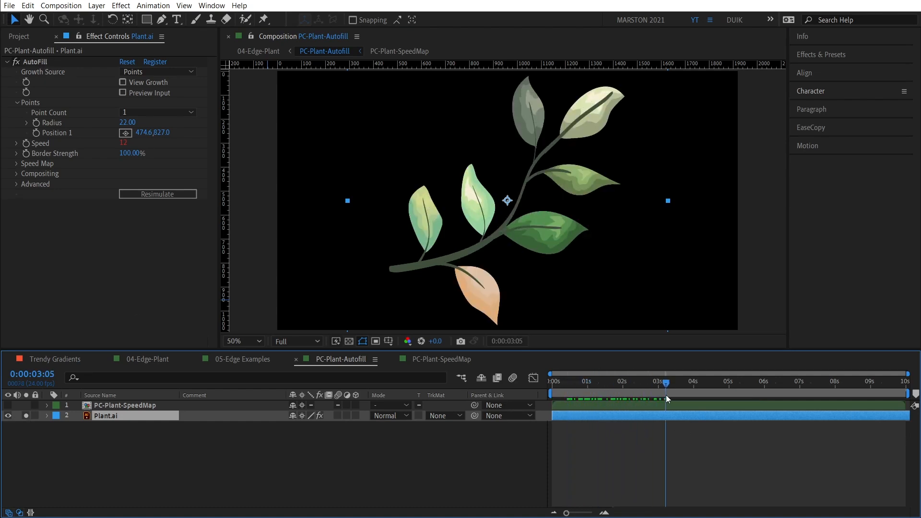
Turn off the solo on Plant.ai, make the PC-Plant-SpeedMap layer visible and solo it
{"action": "left_click", "coordinate": [118, 408]}
{"action": "left_click", "coordinate": [26, 416]}
{"action": "left_click", "coordinate": [8, 406]}
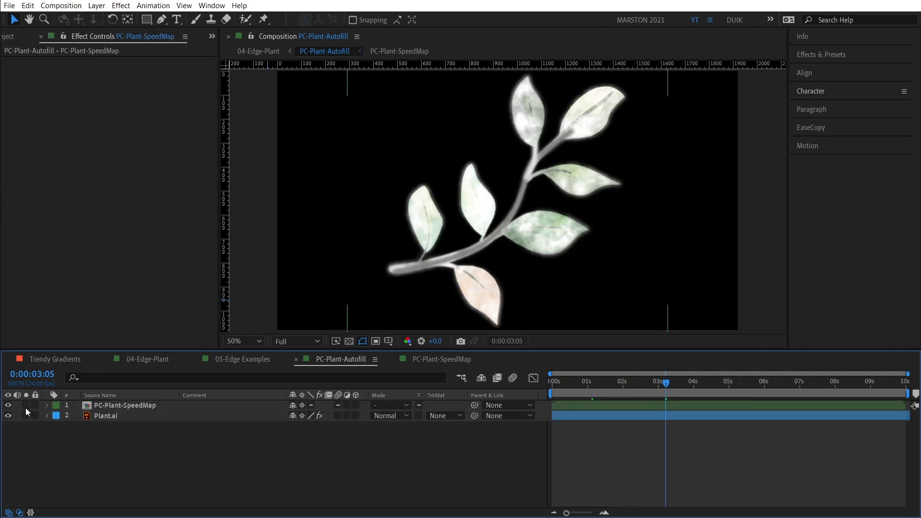
{"action": "left_click", "coordinate": [26, 406]}
Open the PC-Plant-SpeedMap composition and examine the Turbulent Noise layer's effect settings
{"action": "left_click", "coordinate": [152, 407]}
{"action": "double_click", "coordinate": [152, 407]}
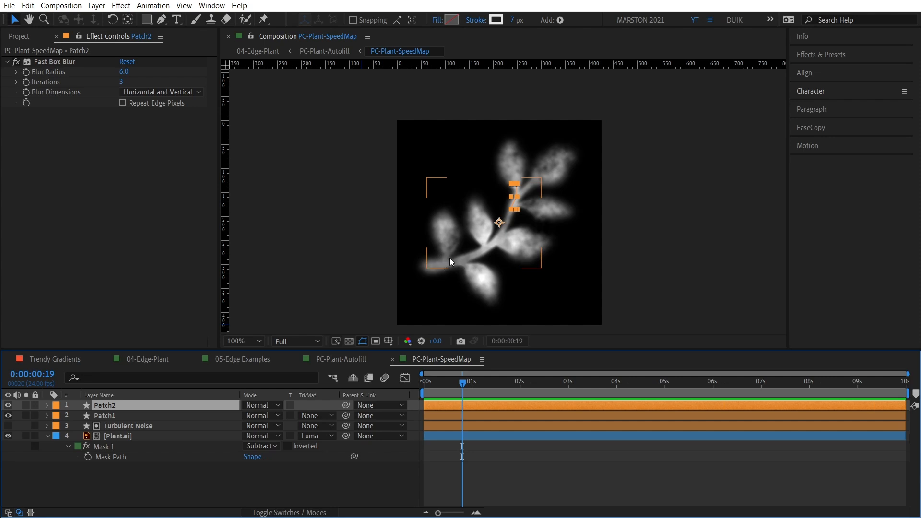
{"action": "left_click", "coordinate": [125, 426]}
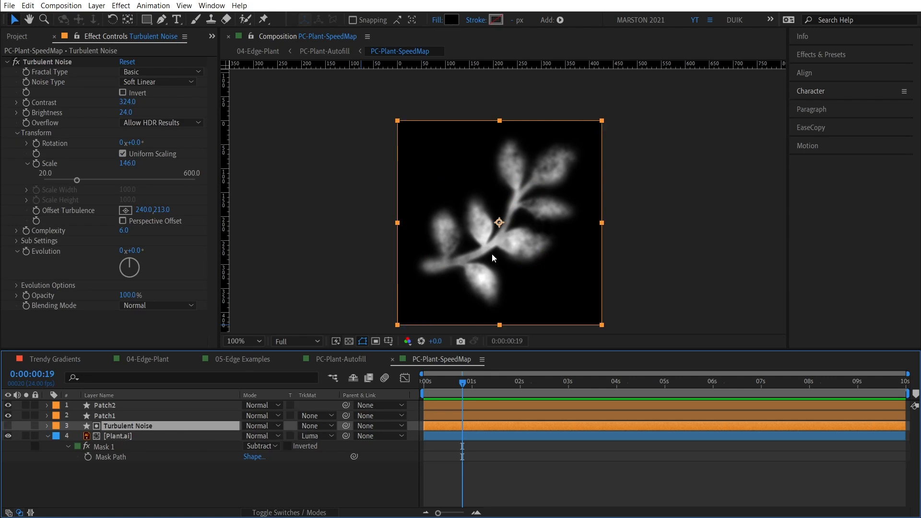
Return to the 04-Edge-Plant composition and select the lower PC-Plant-Autofill layer to show its CC Toner settings
{"action": "key", "text": "Tab"}
{"action": "left_click", "coordinate": [432, 243]}
{"action": "key", "text": "Tab"}
{"action": "left_click", "coordinate": [50, 426]}
{"action": "left_click", "coordinate": [131, 417]}
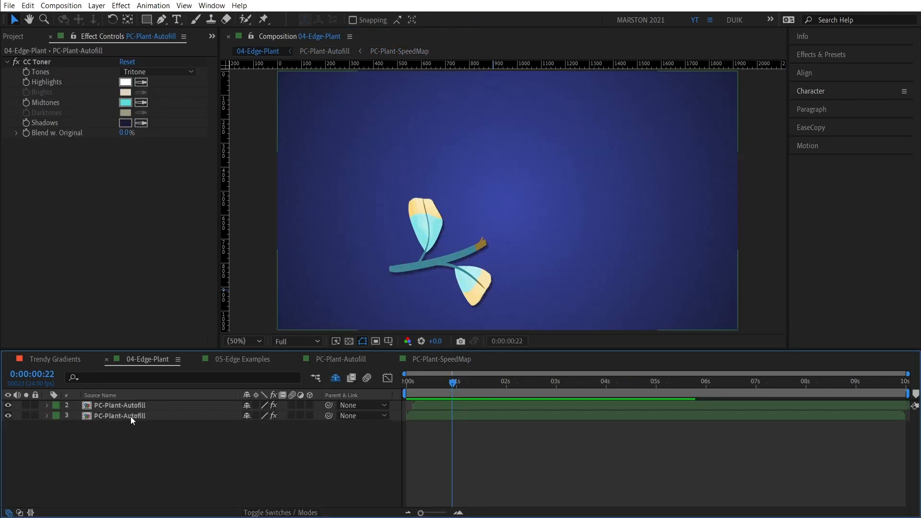
Scrub the start of the 04-Edge-Plant animation from 0:00:00:03 to 0:00:00:08 to examine the offset between the two plant layers
{"action": "left_click_drag", "start_coordinate": [419, 389], "coordinate": [411, 391]}
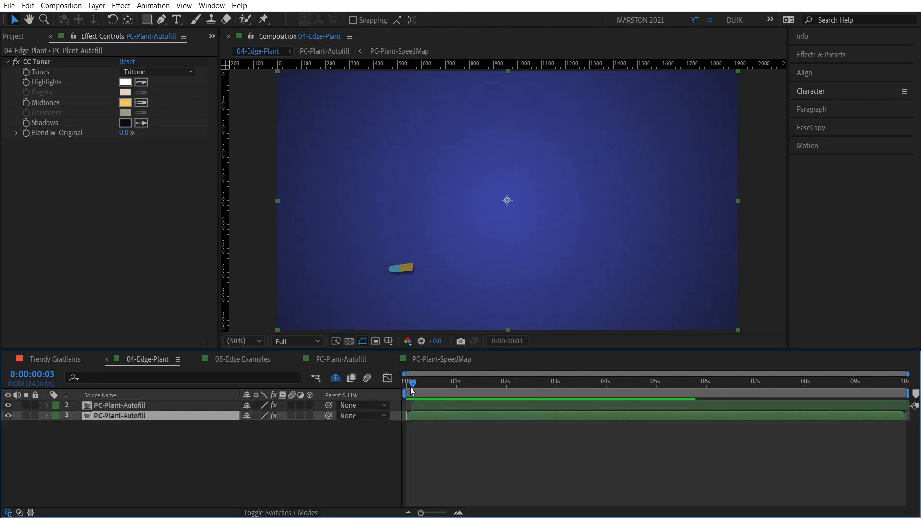
{"action": "key", "text": "equal"}
{"action": "key", "text": "equal"}
{"action": "scroll", "coordinate": [438, 425], "scroll_direction": "left", "scroll_amount": 1}
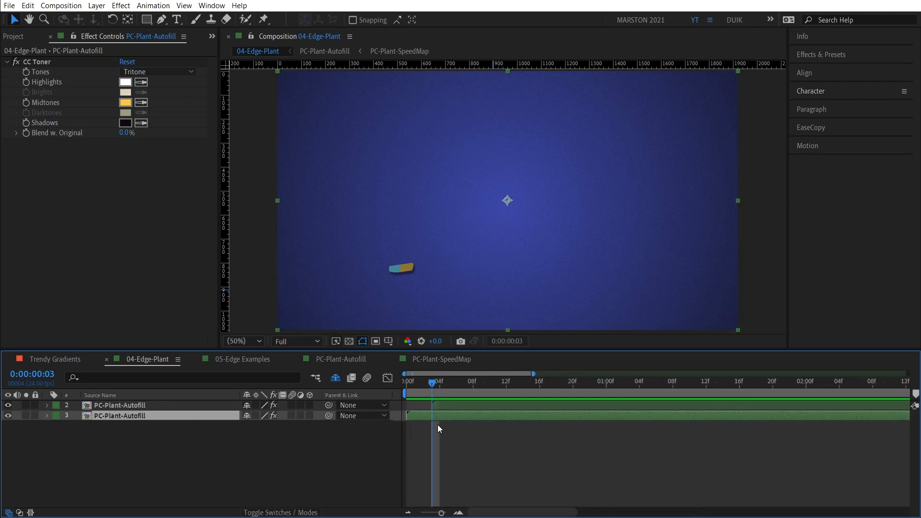
{"action": "left_click_drag", "start_coordinate": [440, 377], "coordinate": [474, 384]}
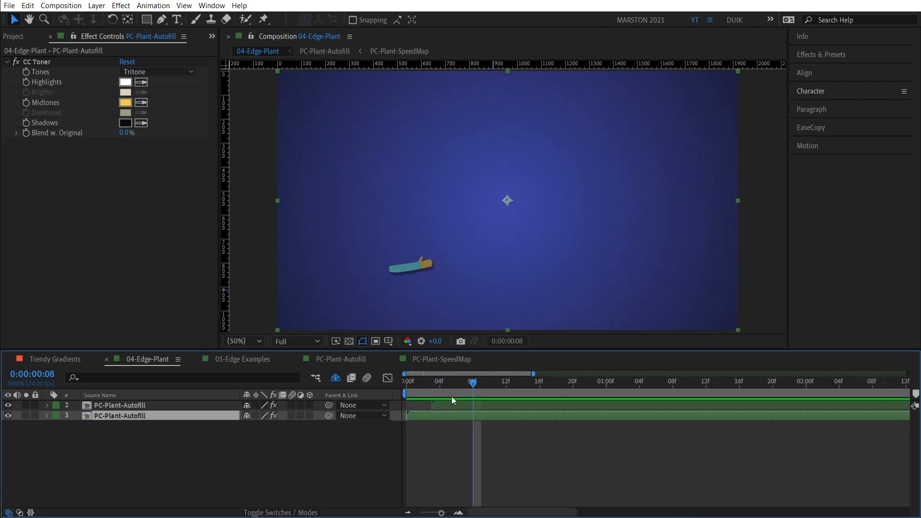
Solo the lower PC-Plant-Autofill layer with its CC Toner effect, scrub its growth to 0:00:02:00 and turn the solo off
{"action": "left_click", "coordinate": [47, 62]}
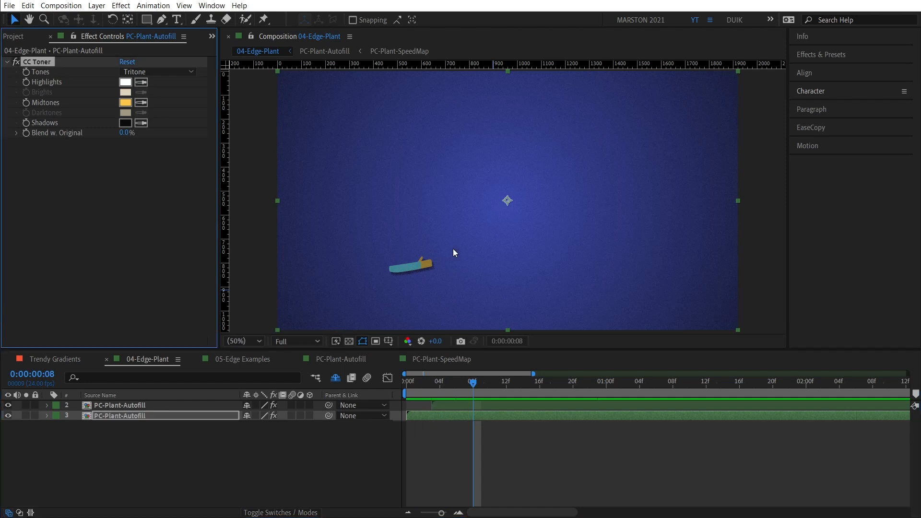
{"action": "left_click", "coordinate": [26, 415]}
{"action": "left_click_drag", "start_coordinate": [476, 390], "coordinate": [807, 387]}
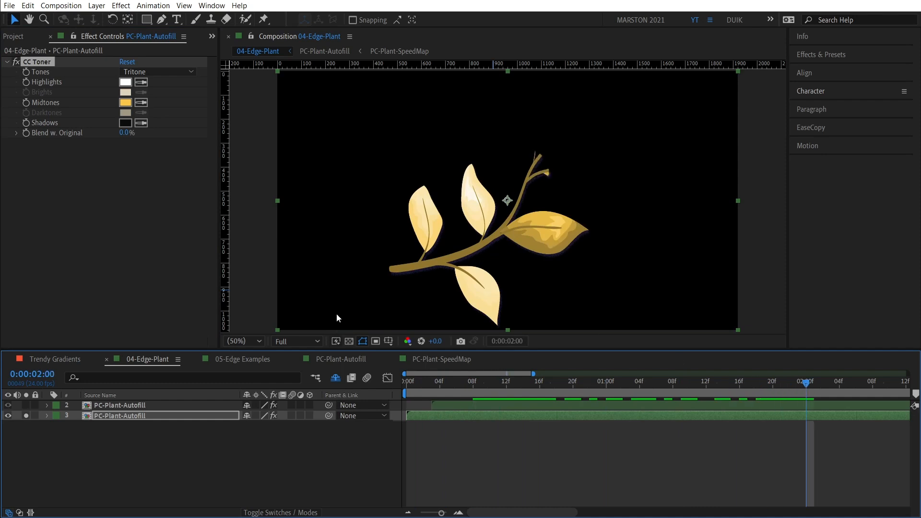
{"action": "left_click", "coordinate": [26, 415]}
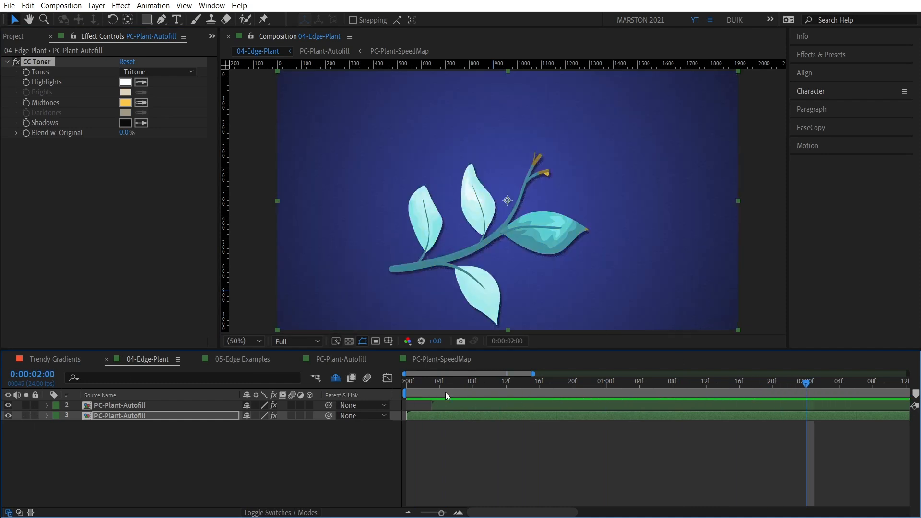
Go to 0:00:00:03, where the upper PC-Plant-Autofill layer starts, select that layer and preview the animation
{"action": "left_click", "coordinate": [433, 382]}
{"action": "left_click", "coordinate": [430, 406]}
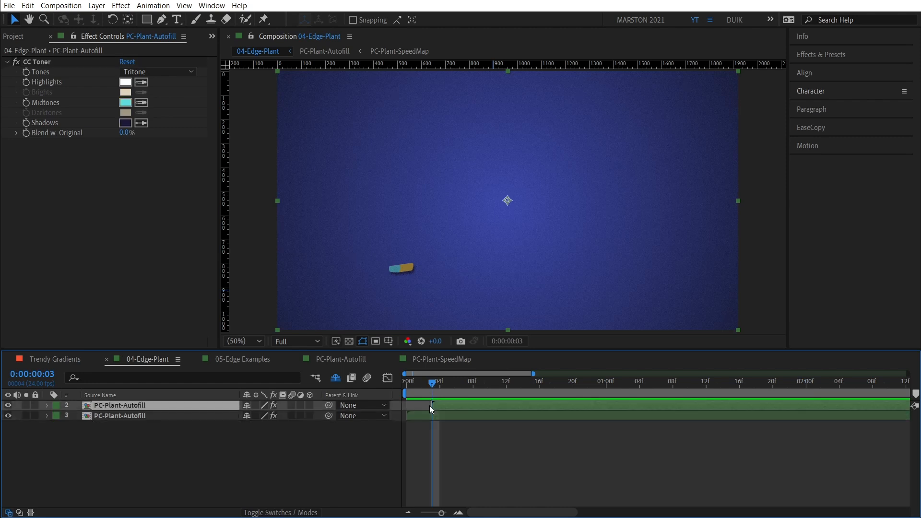
{"action": "key", "text": "space"}
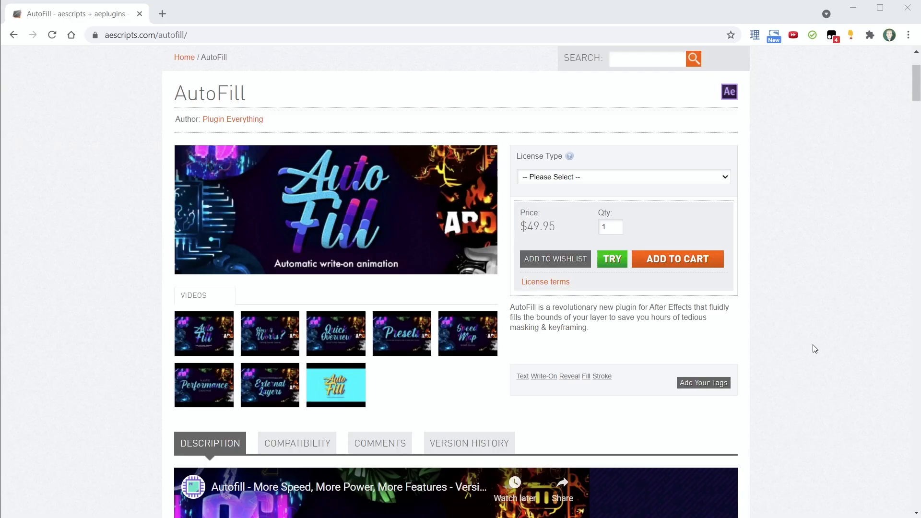
Switch to the browser and look through the AutoFill product description on aescripts.com
{"action": "scroll", "coordinate": [815, 345], "scroll_direction": "down", "scroll_amount": 10}
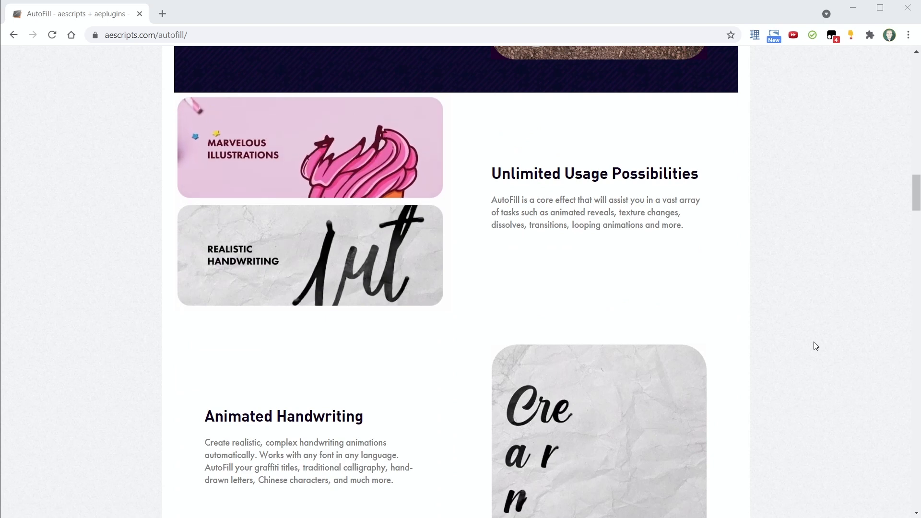